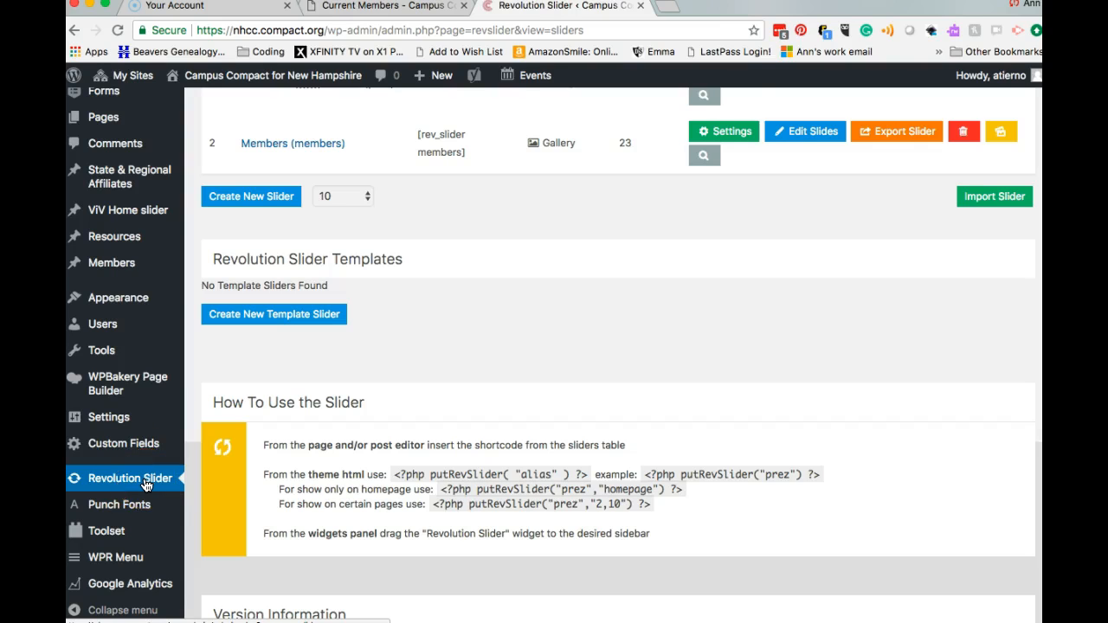
Create a new slider with the title Test and the alias testslider.
{"action": "scroll", "coordinate": [140, 298], "scroll_direction": "up", "scroll_amount": 1}
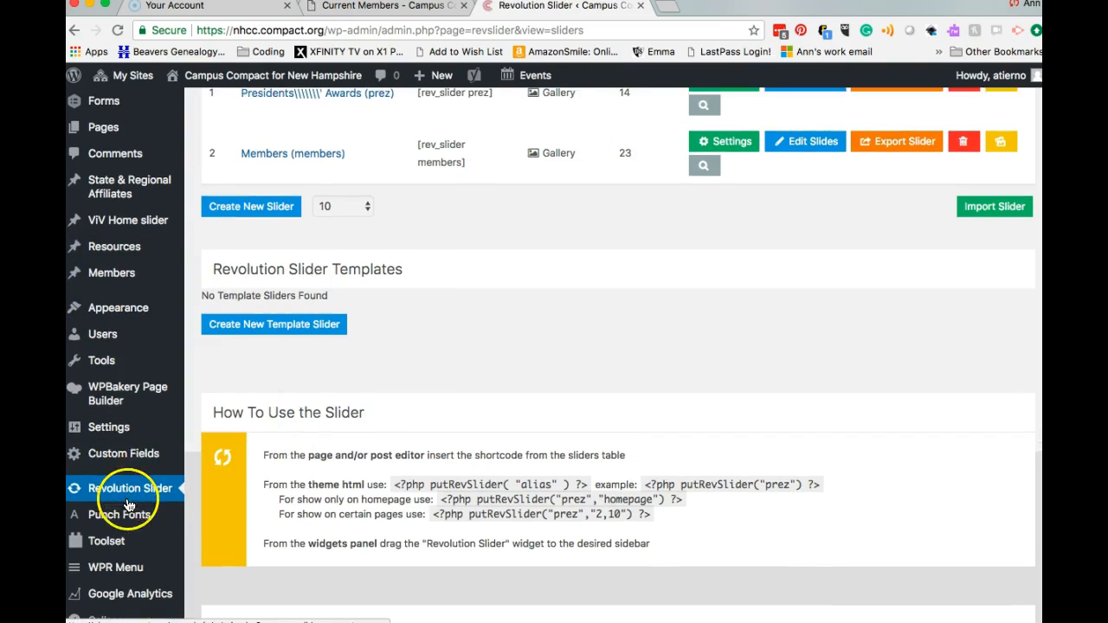
{"action": "scroll", "coordinate": [134, 507], "scroll_direction": "up", "scroll_amount": 5}
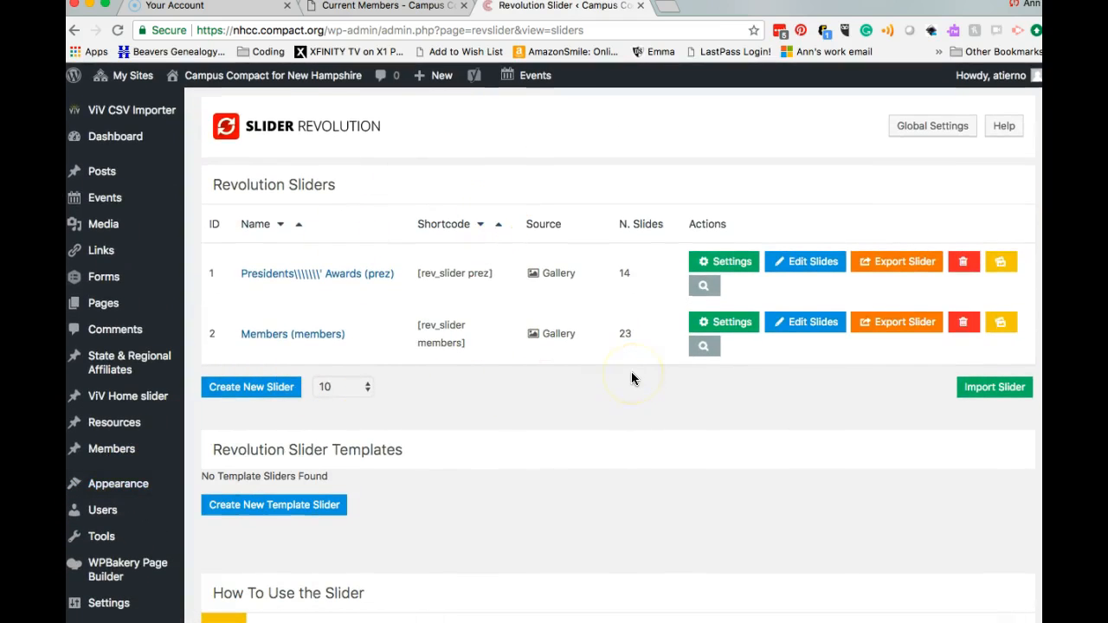
{"action": "left_click", "coordinate": [268, 395]}
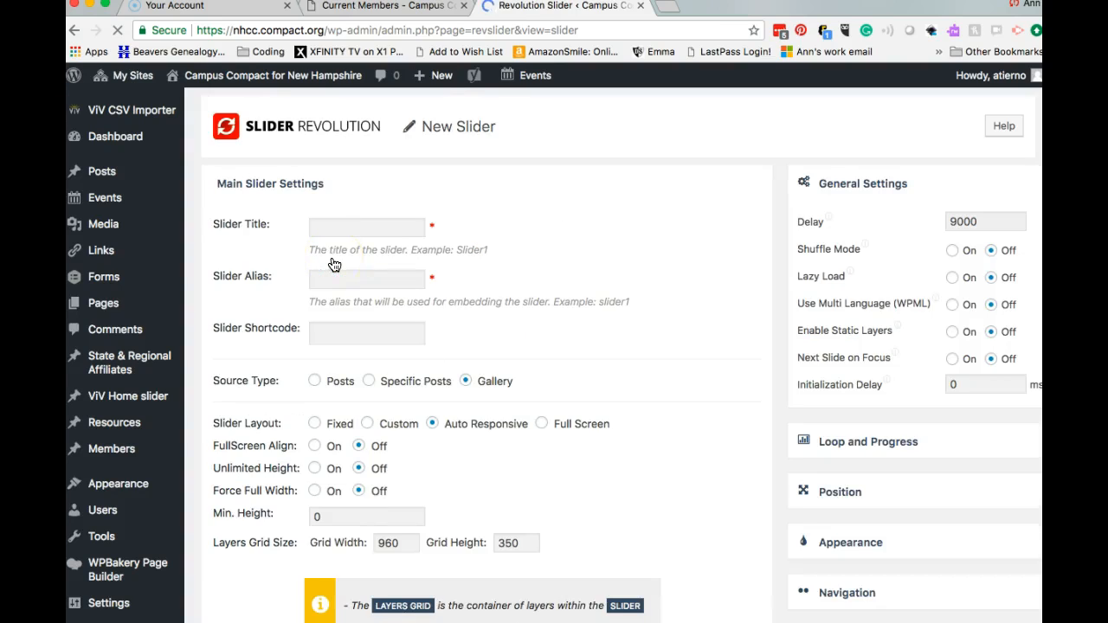
{"action": "left_click", "coordinate": [365, 226]}
{"action": "type", "text": "Test"}
{"action": "left_click", "coordinate": [373, 277]}
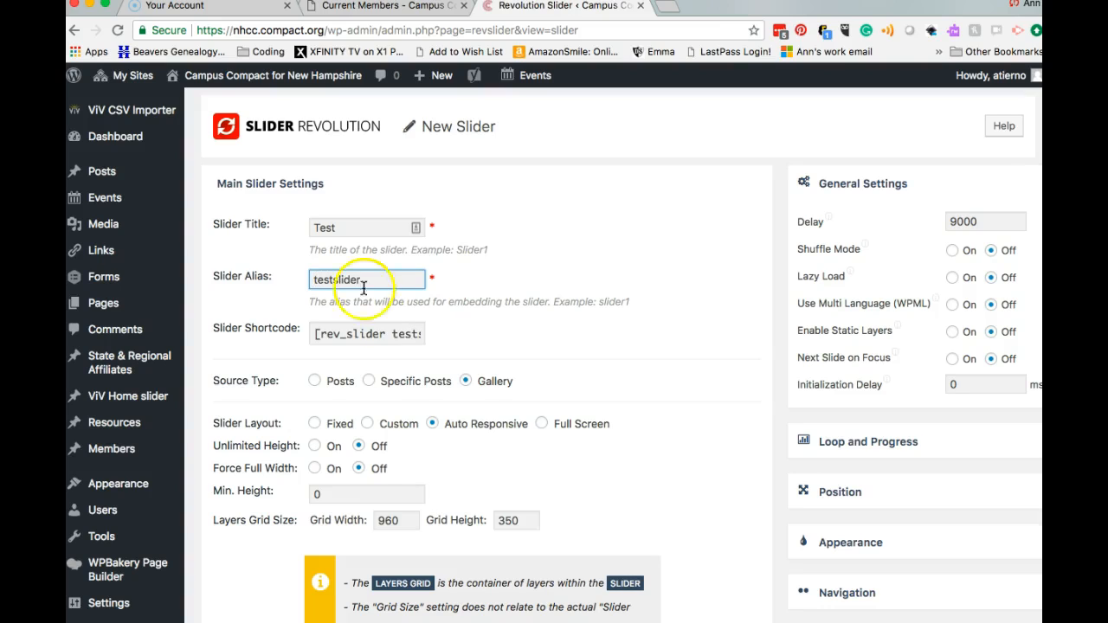
Highlight the generated slider shortcode through to its end to read it.
{"action": "left_click", "coordinate": [382, 332]}
{"action": "left_click_drag", "start_coordinate": [381, 330], "coordinate": [450, 338]}
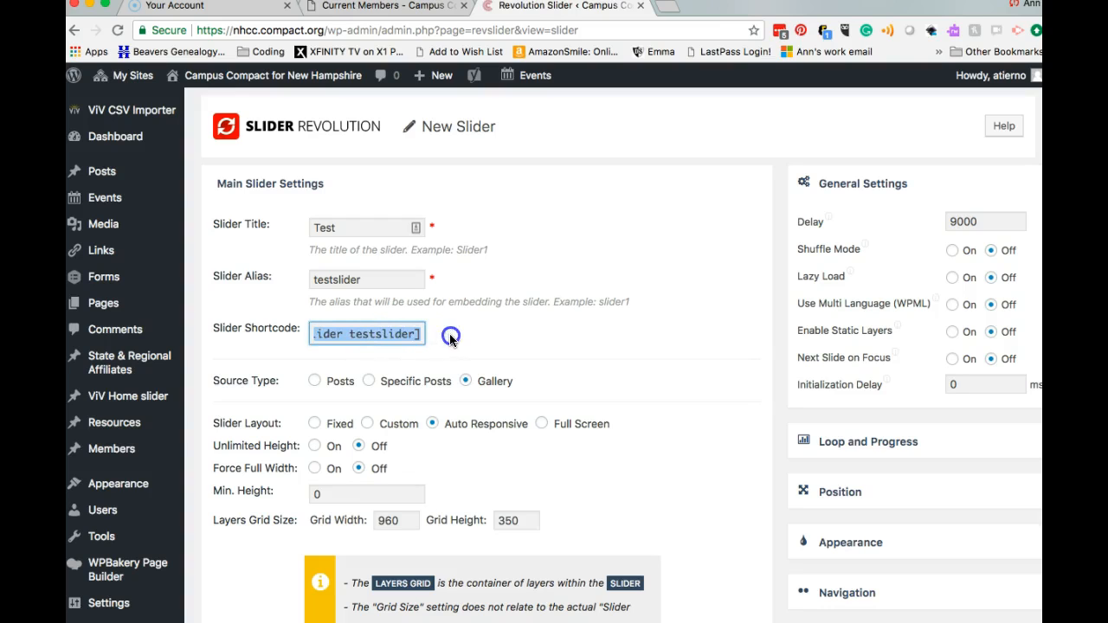
{"action": "left_click", "coordinate": [453, 340]}
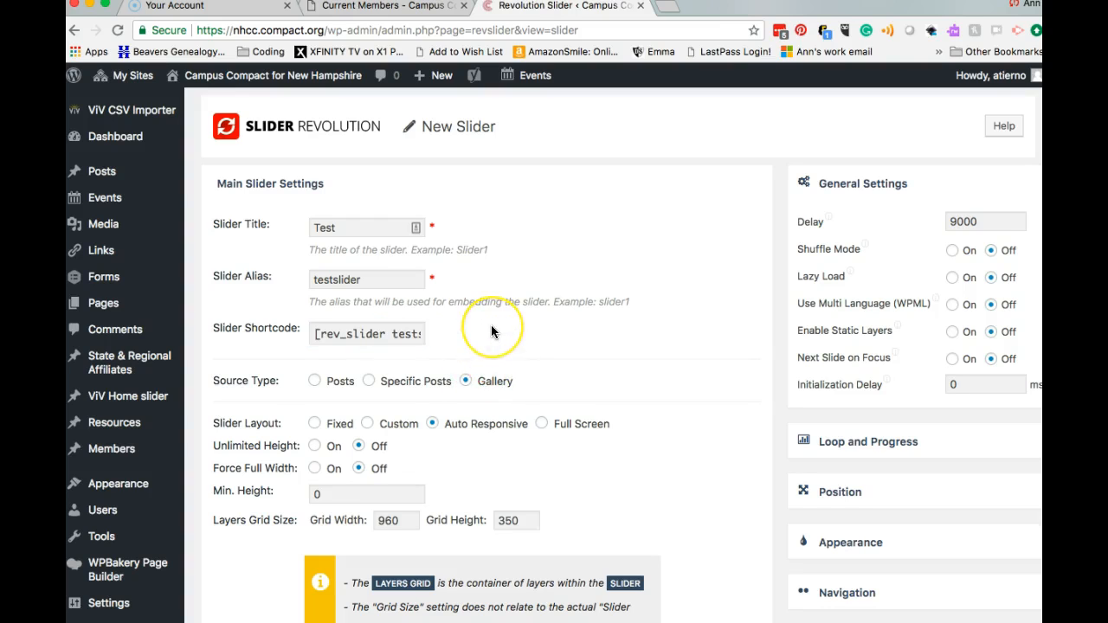
Set the slider layout to Fixed, leaving the layers grid size as it is.
{"action": "scroll", "coordinate": [491, 332], "scroll_direction": "down", "scroll_amount": 1}
{"action": "scroll", "coordinate": [491, 332], "scroll_direction": "down", "scroll_amount": 1}
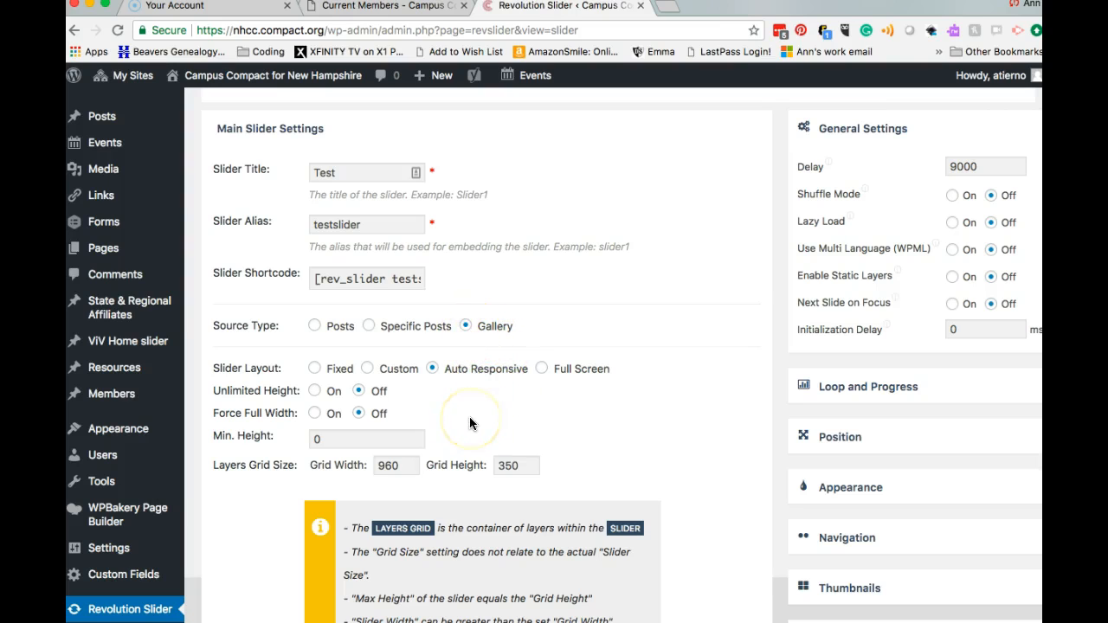
{"action": "scroll", "coordinate": [518, 381], "scroll_direction": "up", "scroll_amount": 2}
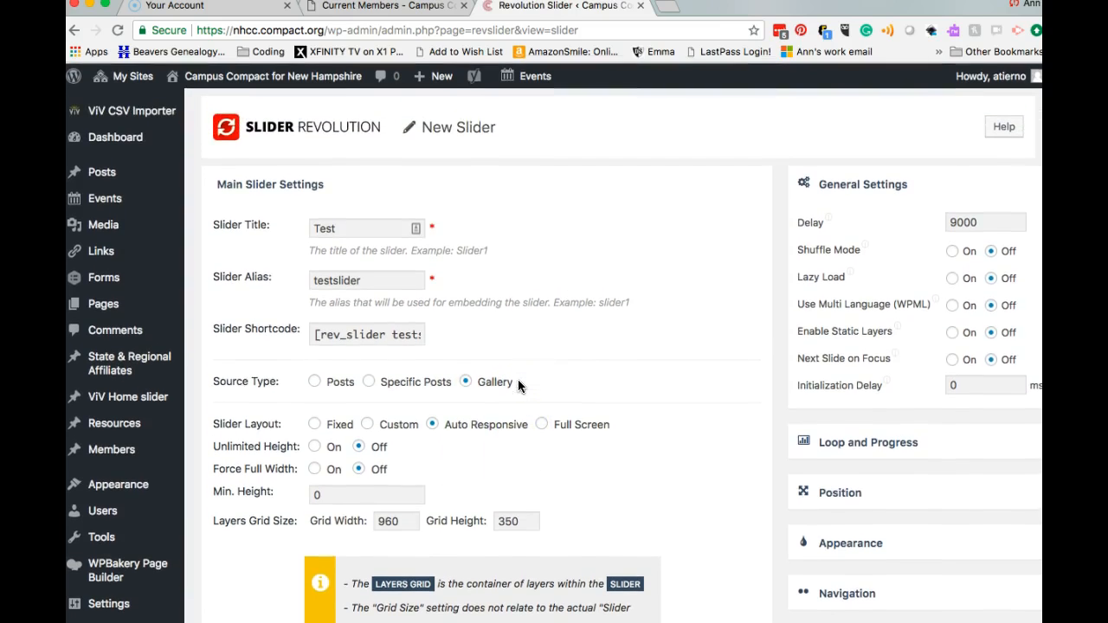
{"action": "left_click", "coordinate": [314, 424]}
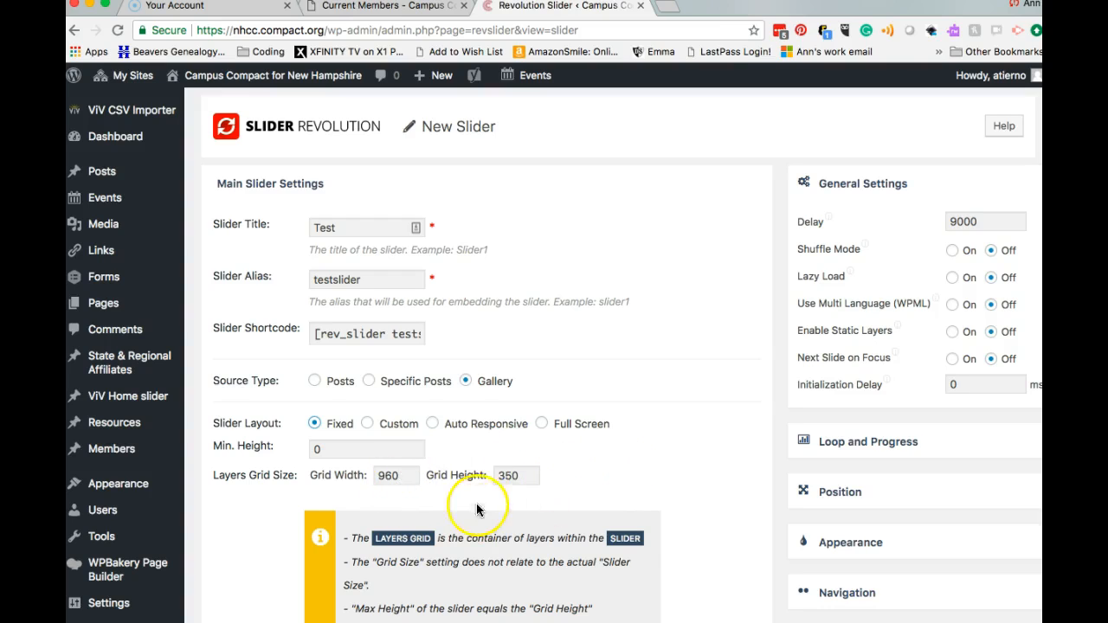
{"action": "left_click", "coordinate": [525, 475]}
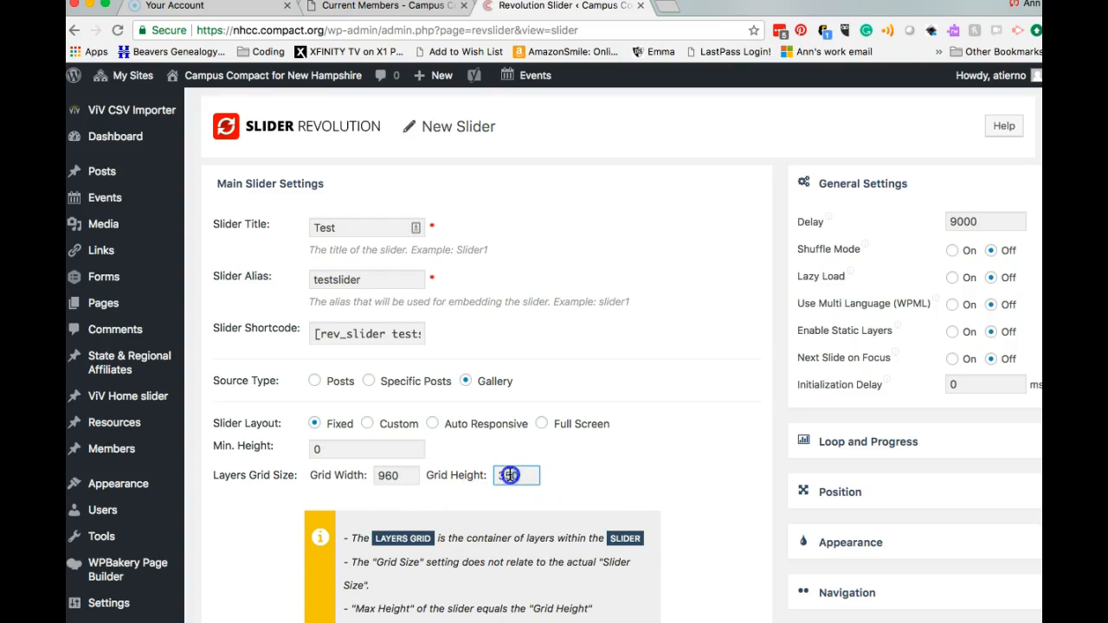
{"action": "left_click", "coordinate": [583, 454]}
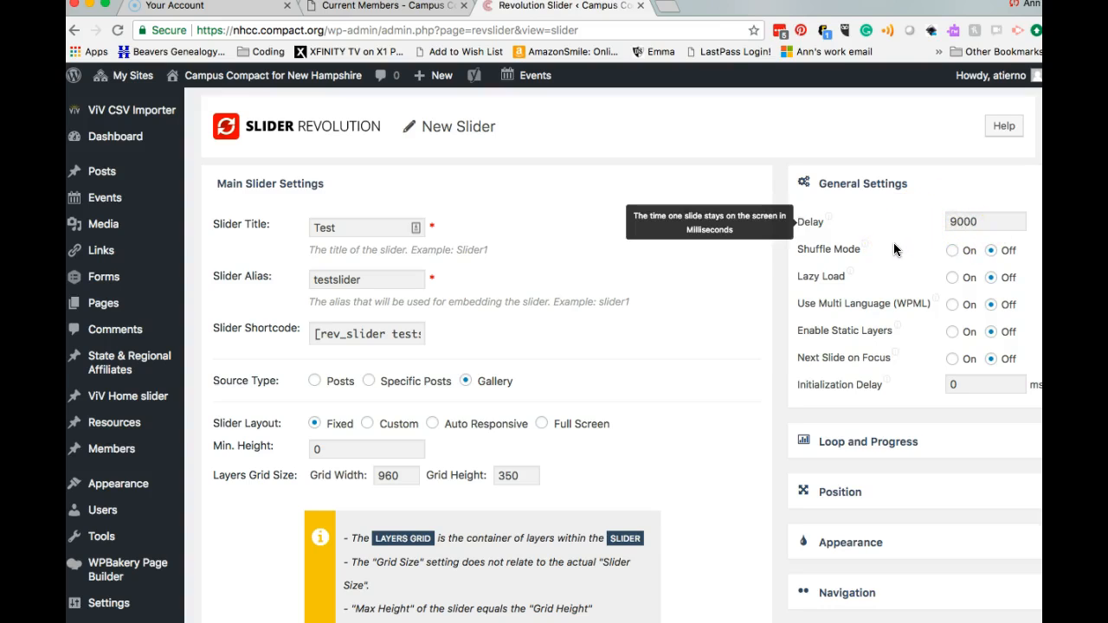
Read the explanations of the General Settings options and examine the Loop and Progress settings.
{"action": "mouse_move", "coordinate": [864, 243]}
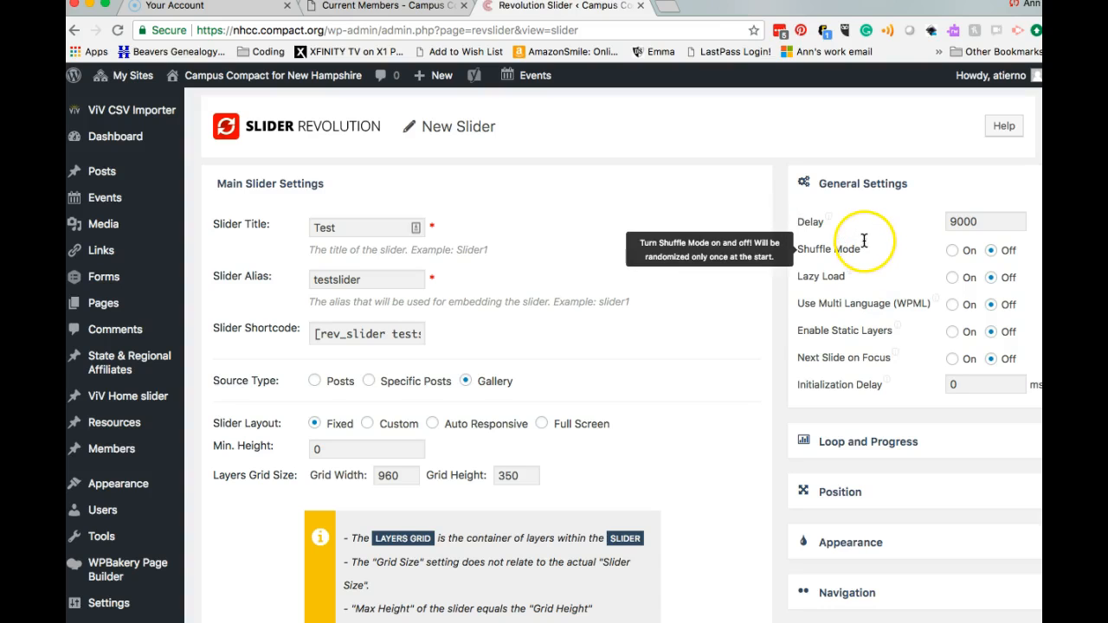
{"action": "mouse_move", "coordinate": [905, 332]}
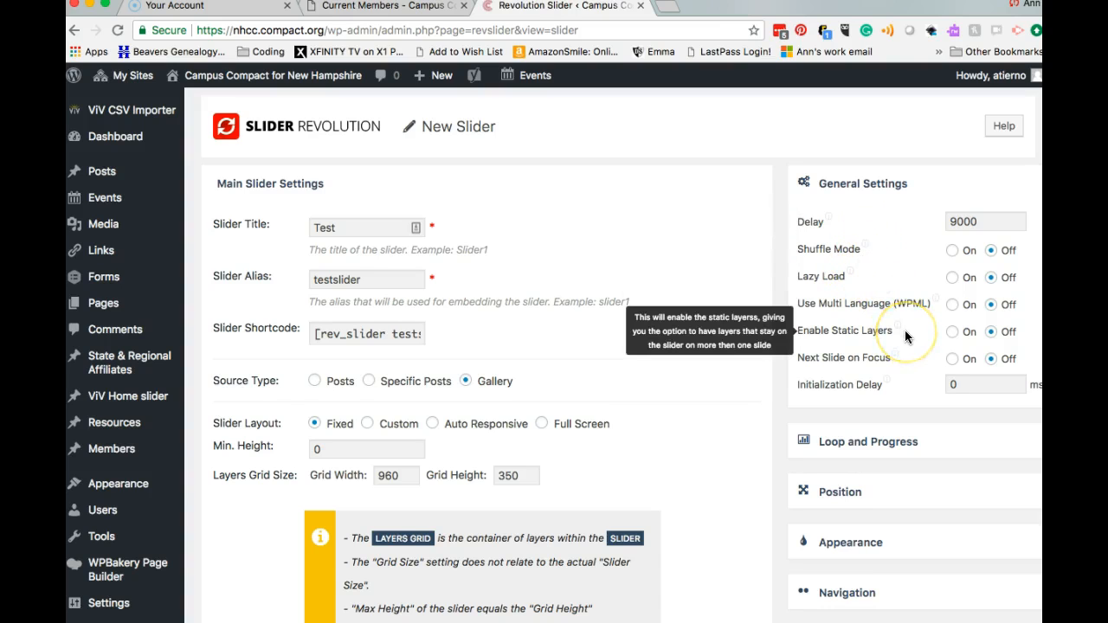
{"action": "scroll", "coordinate": [905, 330], "scroll_direction": "down", "scroll_amount": 1}
{"action": "mouse_move", "coordinate": [866, 342]}
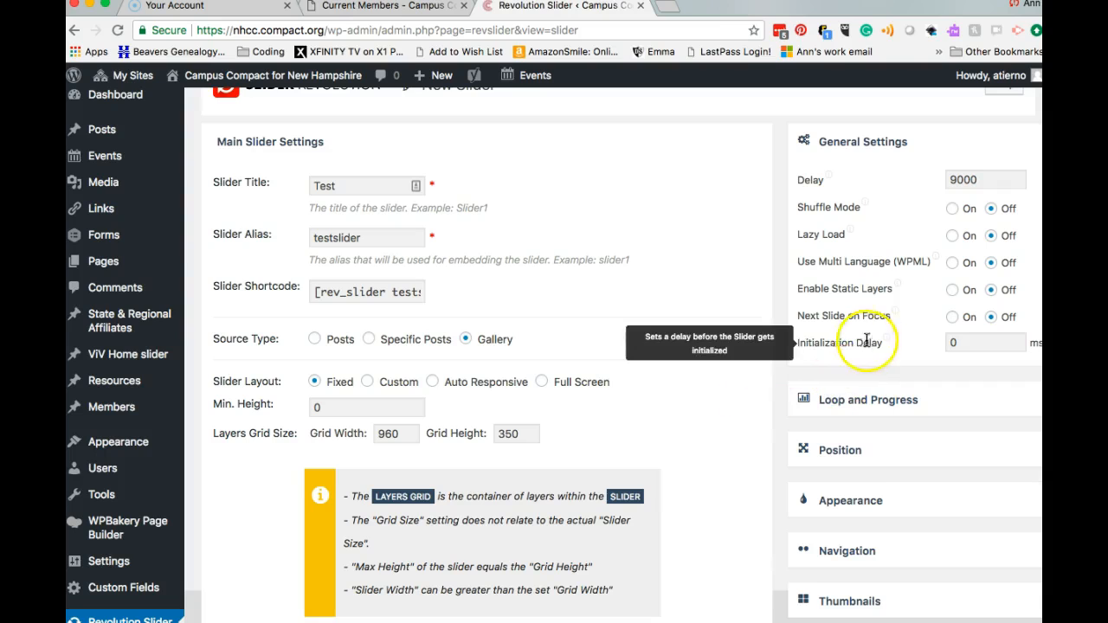
{"action": "mouse_move", "coordinate": [899, 291]}
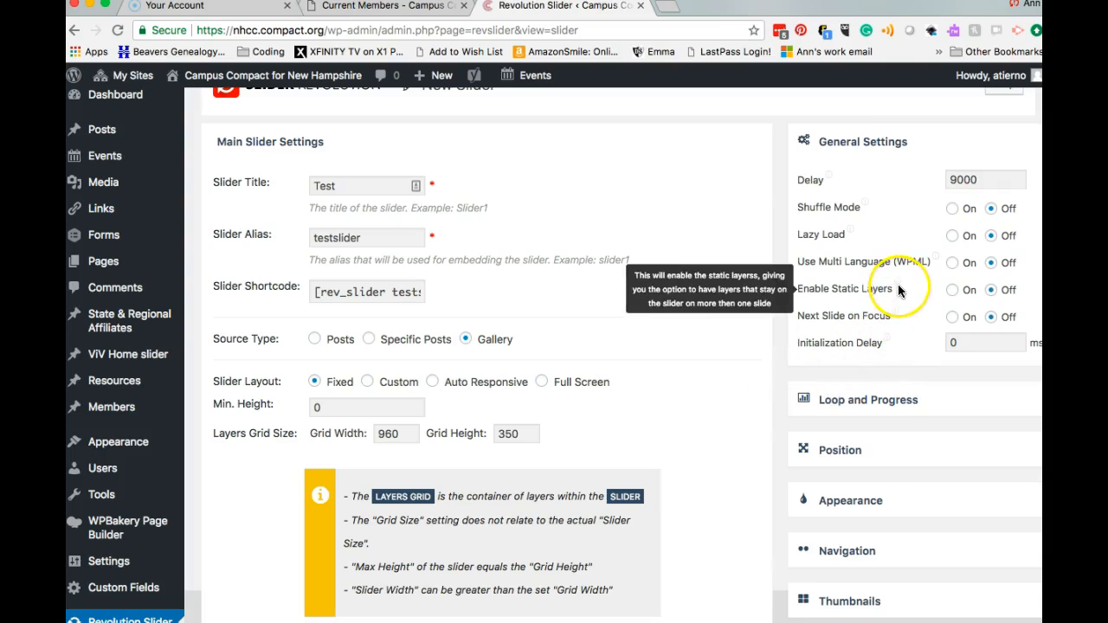
{"action": "left_click", "coordinate": [899, 401]}
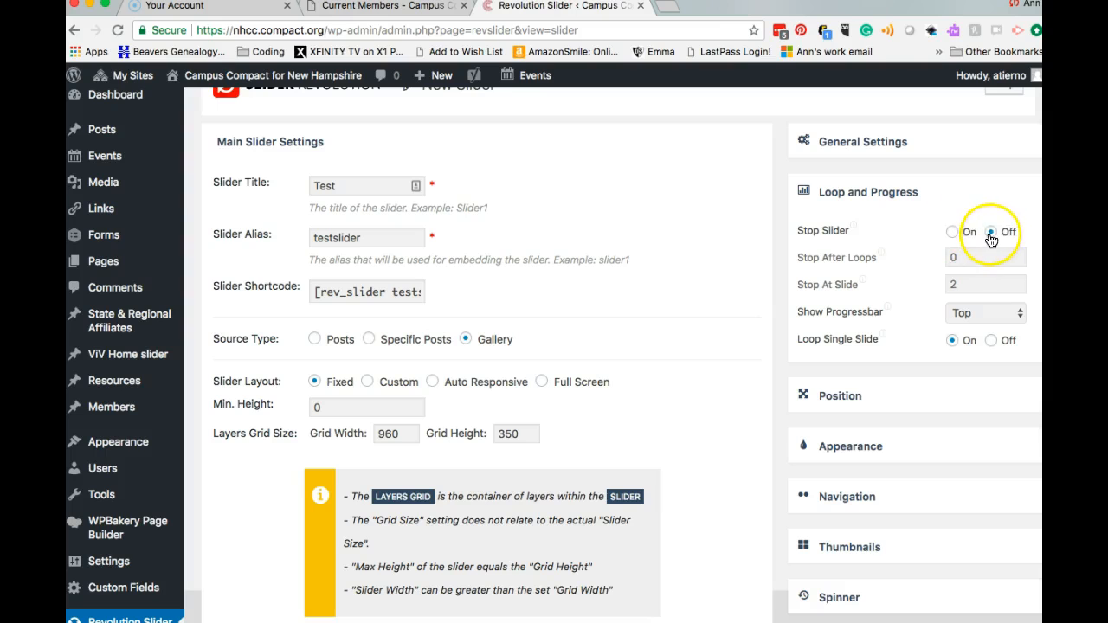
{"action": "scroll", "coordinate": [897, 411], "scroll_direction": "down", "scroll_amount": 1}
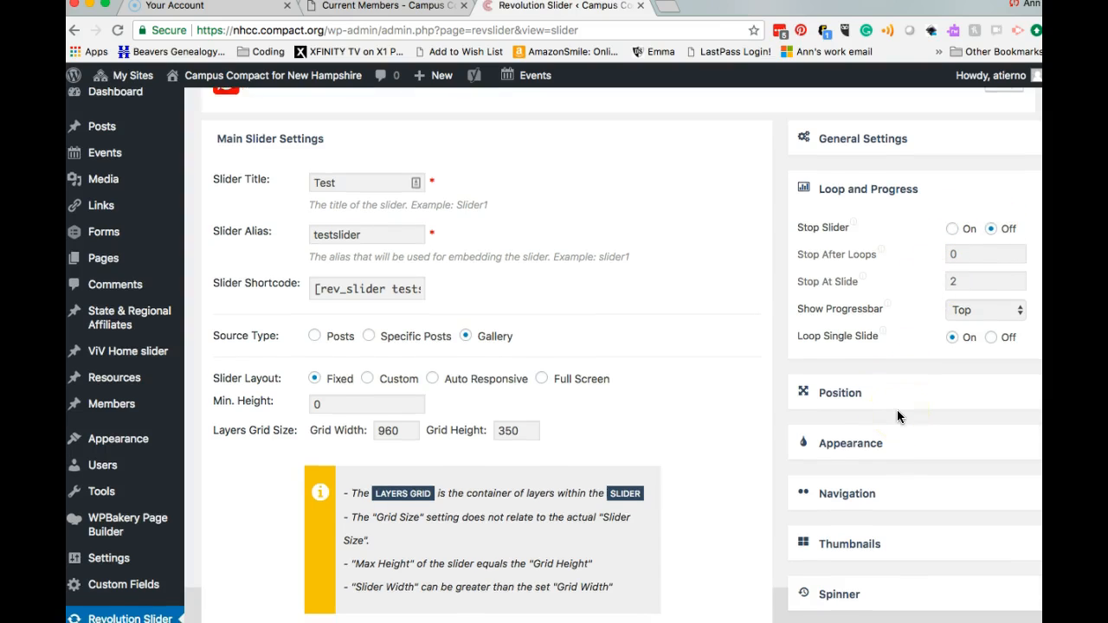
Compare the shadow on the Current Members page slider, and set the new slider's shadow type to 1.
{"action": "left_click", "coordinate": [899, 421]}
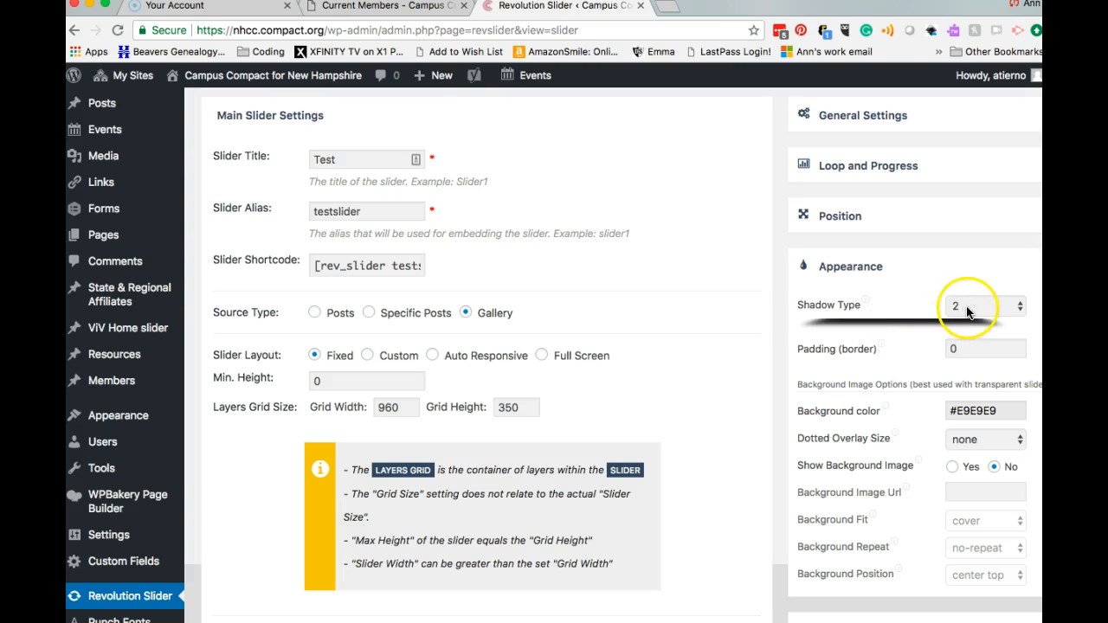
{"action": "left_click", "coordinate": [414, 17]}
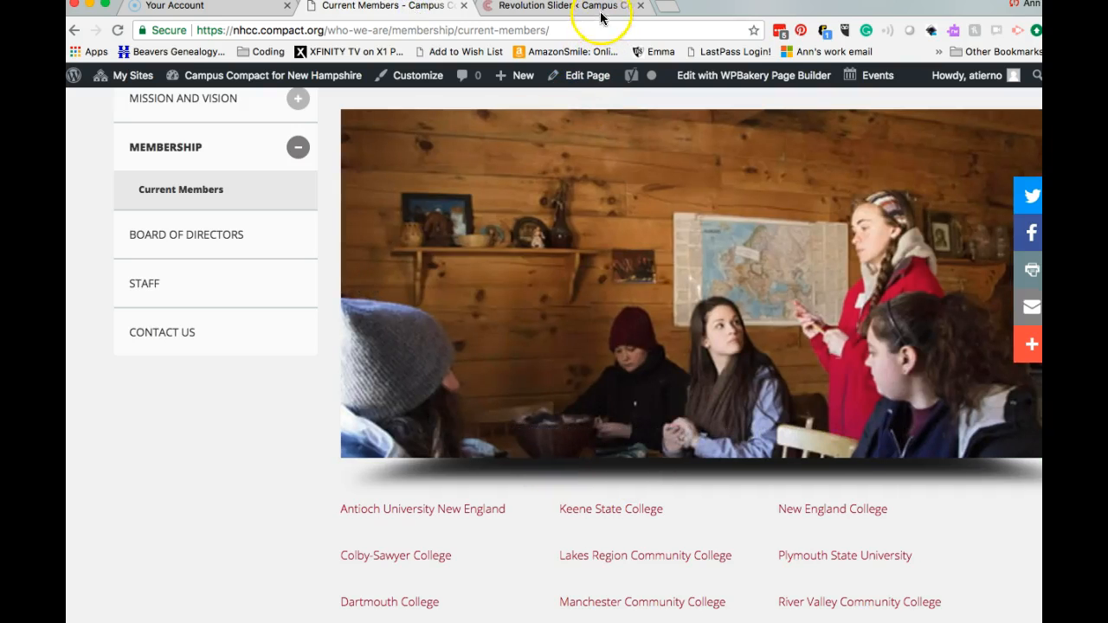
{"action": "left_click", "coordinate": [604, 9]}
{"action": "left_click", "coordinate": [979, 303]}
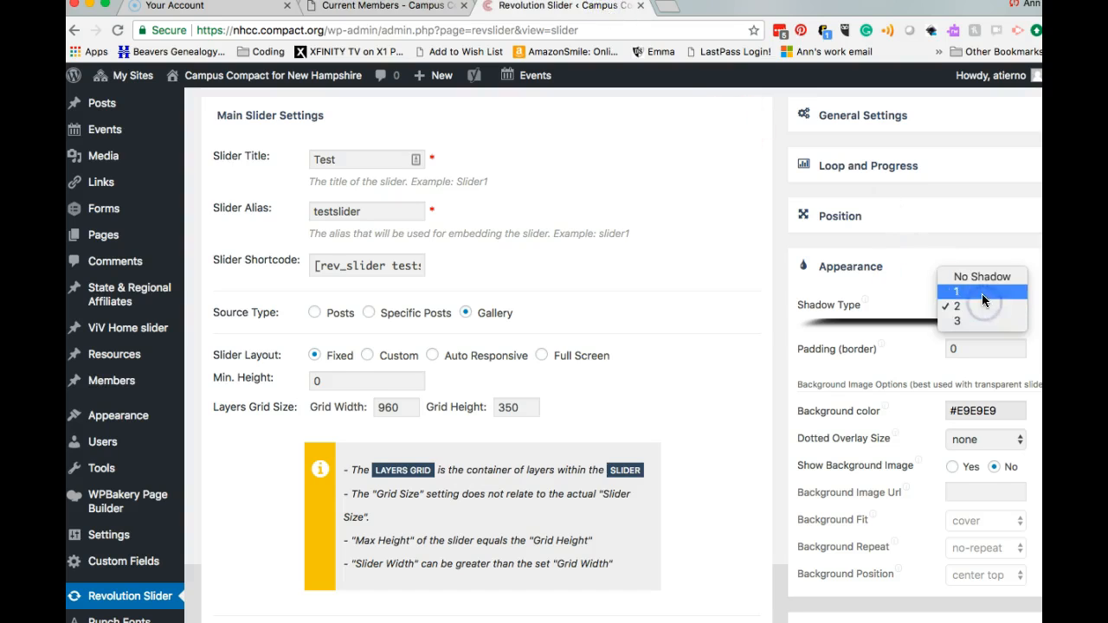
{"action": "left_click", "coordinate": [981, 293]}
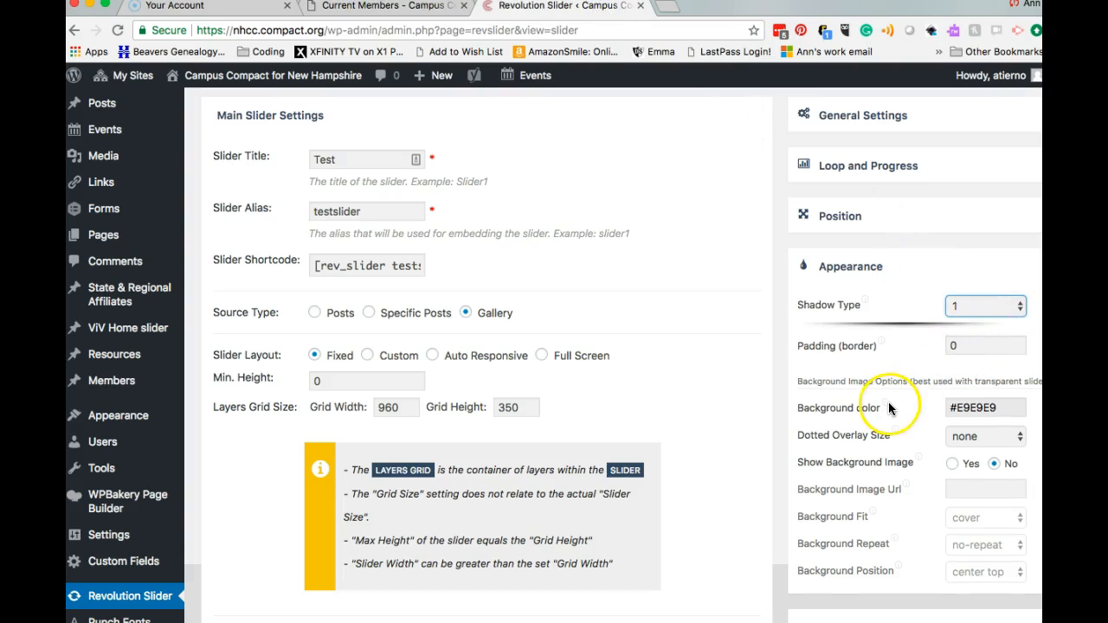
Open the slider's Navigation settings and examine the bullets and arrows on the live Current Members slider.
{"action": "scroll", "coordinate": [888, 401], "scroll_direction": "down", "scroll_amount": 3}
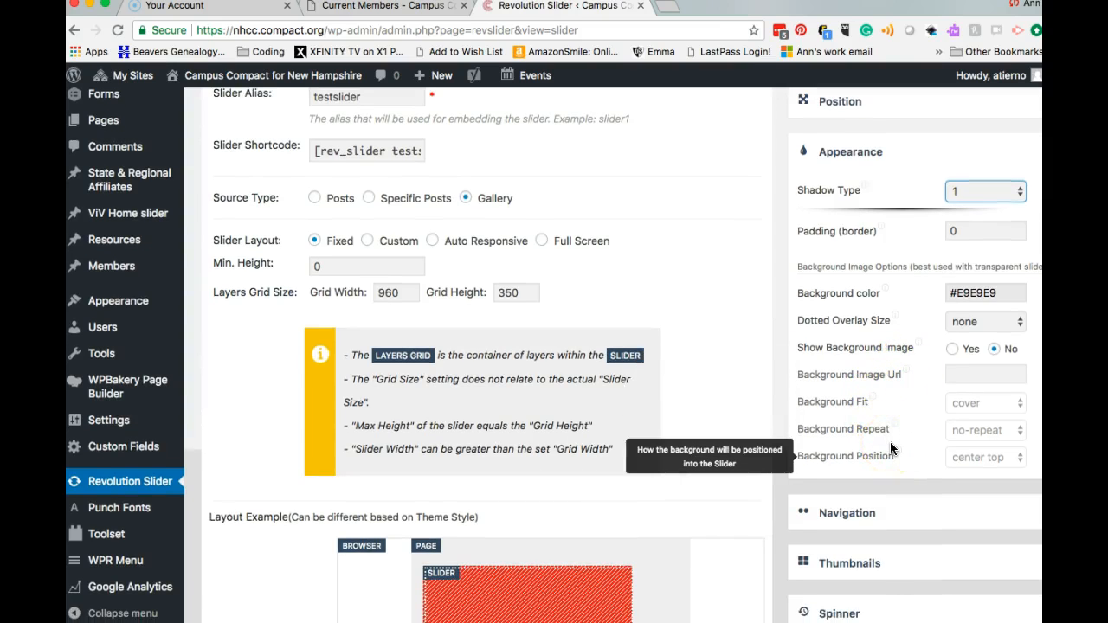
{"action": "scroll", "coordinate": [892, 449], "scroll_direction": "down", "scroll_amount": 4}
{"action": "left_click", "coordinate": [879, 373]}
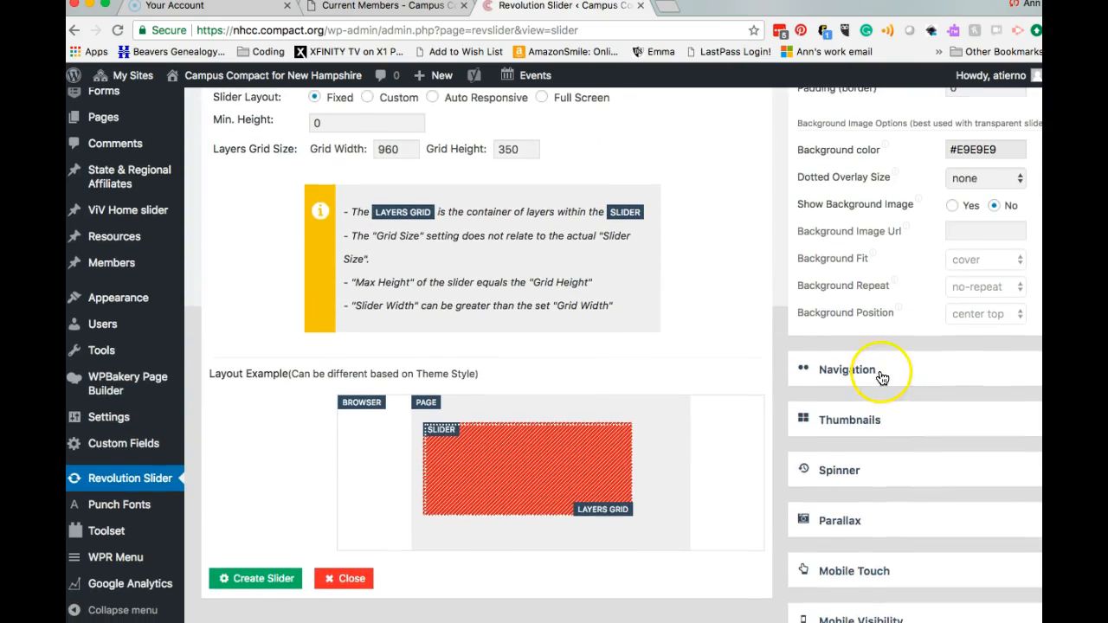
{"action": "scroll", "coordinate": [866, 346], "scroll_direction": "up", "scroll_amount": 5}
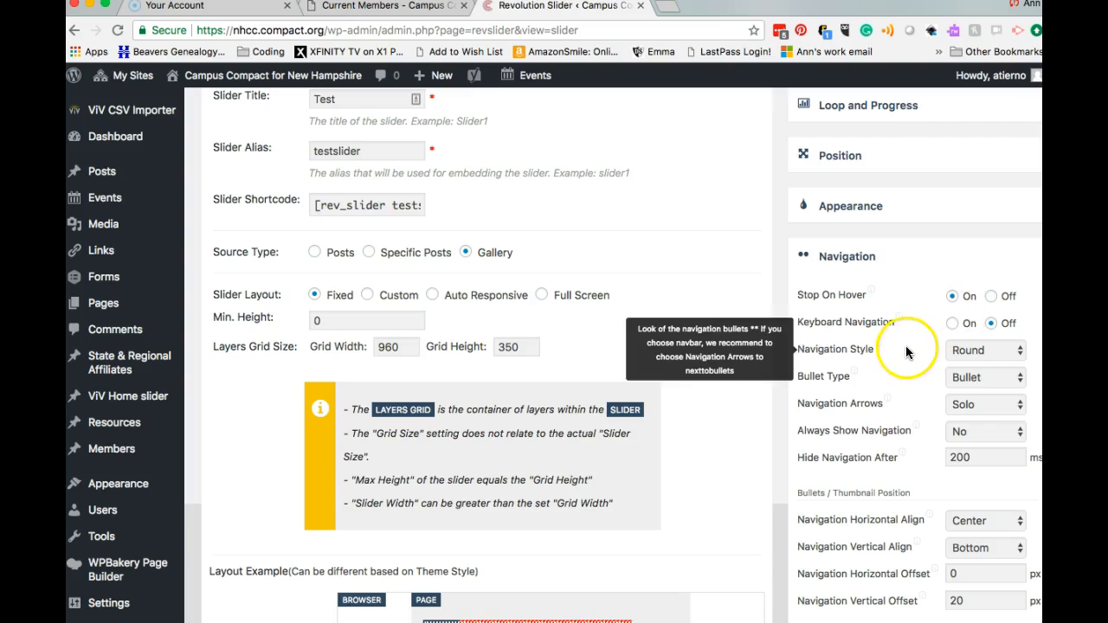
{"action": "scroll", "coordinate": [907, 350], "scroll_direction": "down", "scroll_amount": 1}
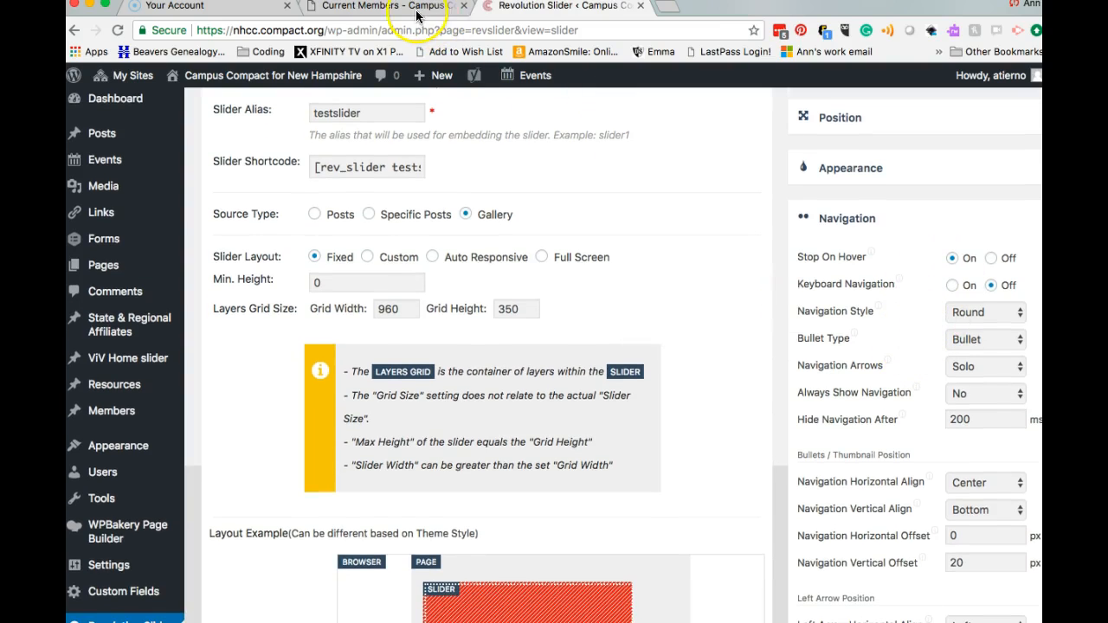
{"action": "left_click", "coordinate": [417, 15]}
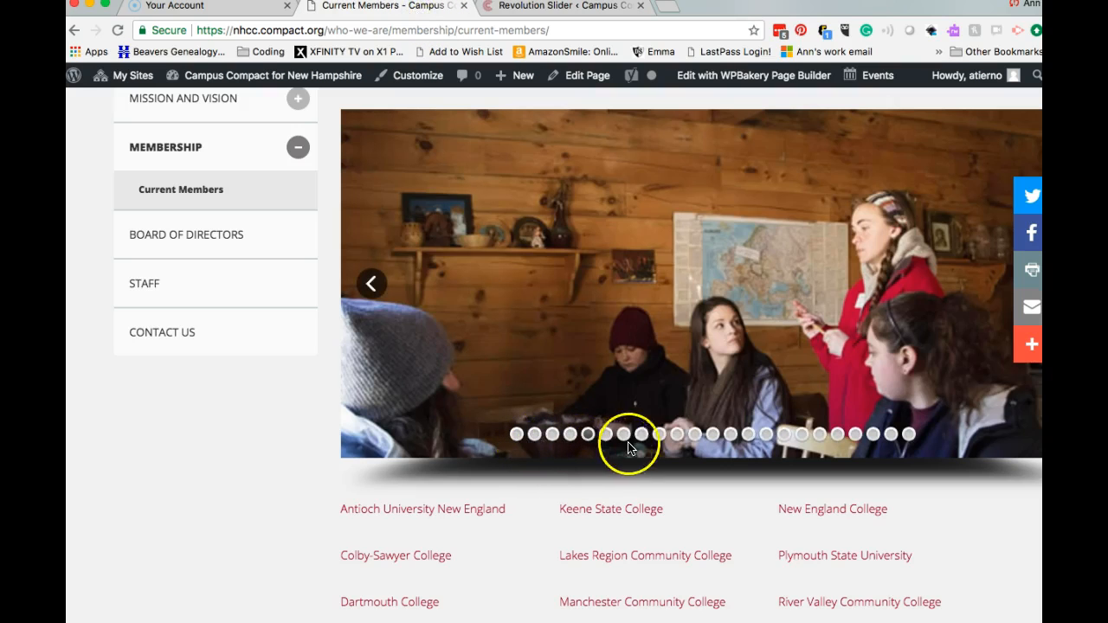
Set the new slider's navigation style to Navbar and keep Bullet as the bullet type.
{"action": "left_click", "coordinate": [584, 12]}
{"action": "left_click", "coordinate": [962, 313]}
{"action": "left_click", "coordinate": [972, 328]}
{"action": "left_click", "coordinate": [976, 313]}
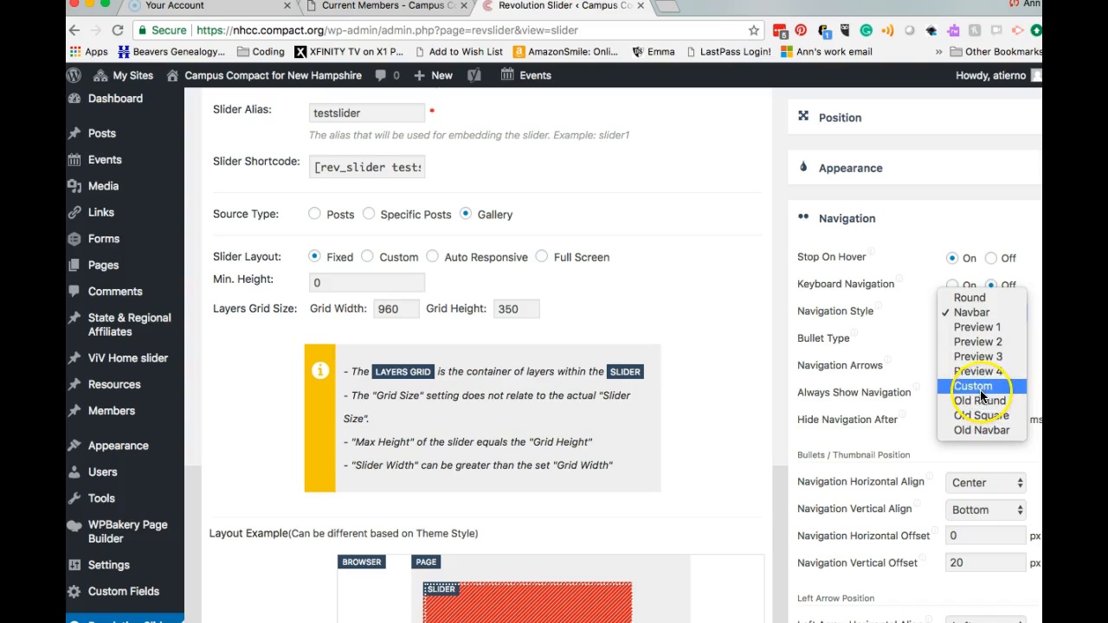
{"action": "left_click", "coordinate": [970, 298]}
{"action": "left_click", "coordinate": [972, 309]}
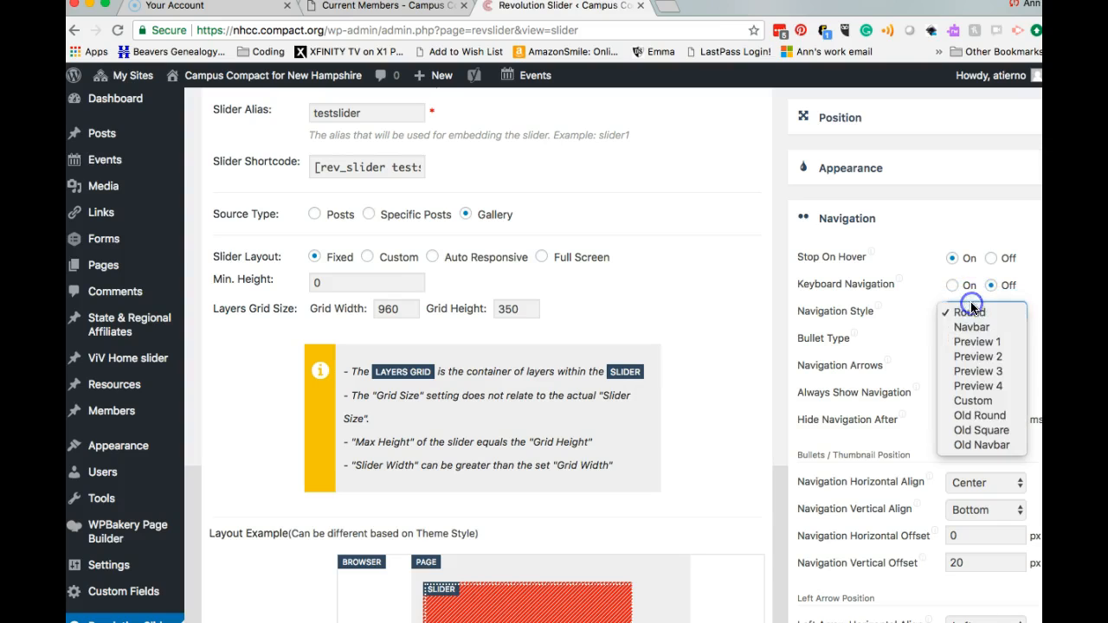
{"action": "left_click", "coordinate": [971, 327]}
{"action": "left_click", "coordinate": [961, 339]}
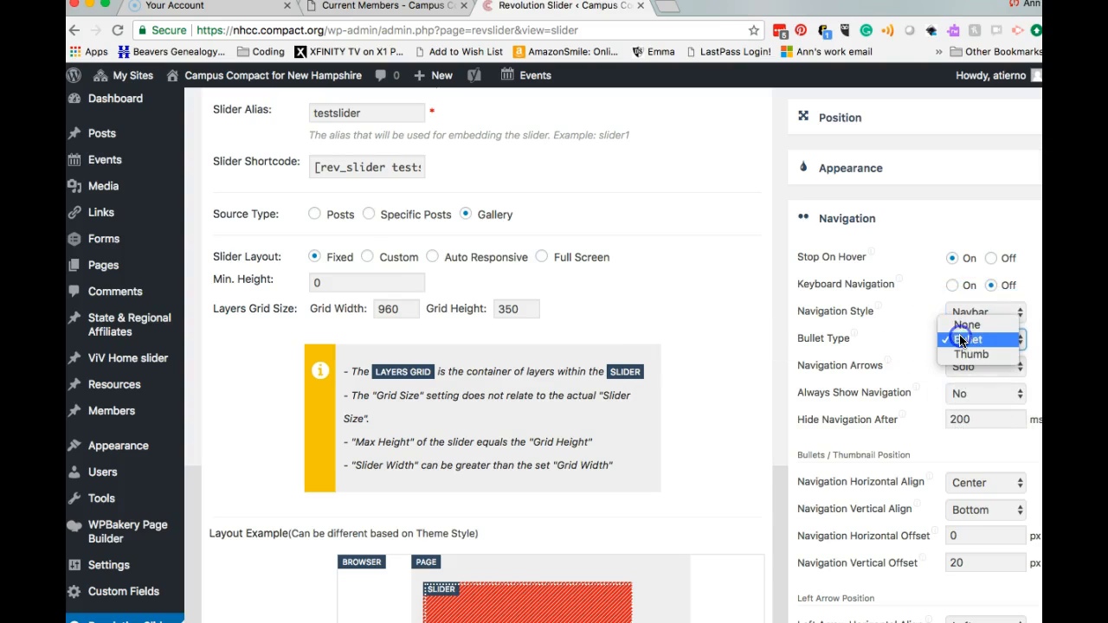
{"action": "left_click", "coordinate": [900, 339]}
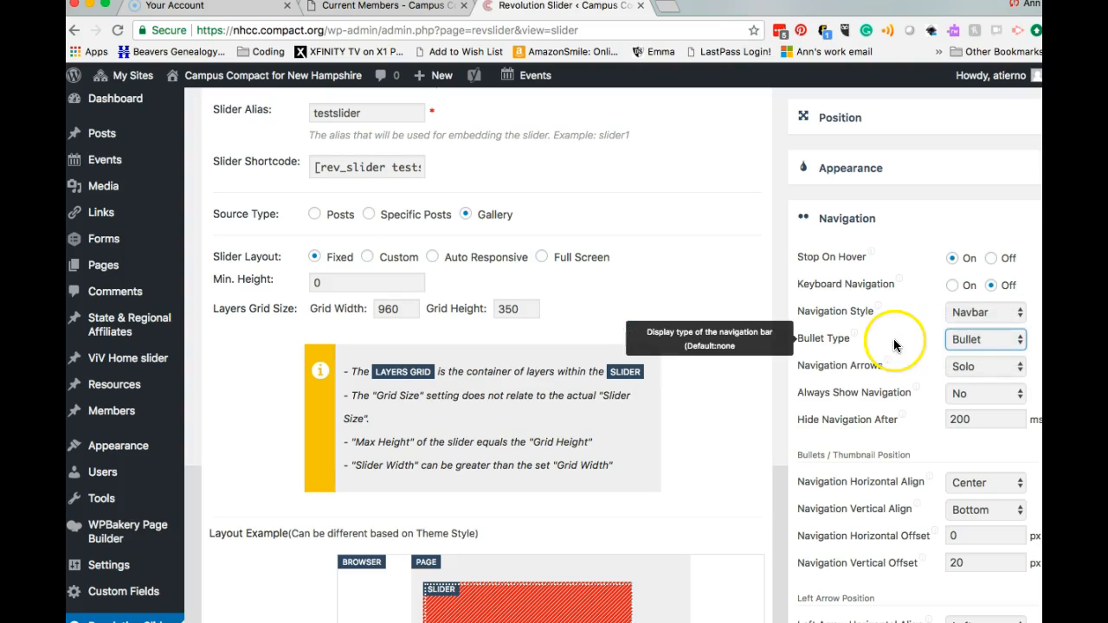
Review the bullet and arrow position settings and the remaining slider settings groups.
{"action": "scroll", "coordinate": [875, 426], "scroll_direction": "down", "scroll_amount": 3}
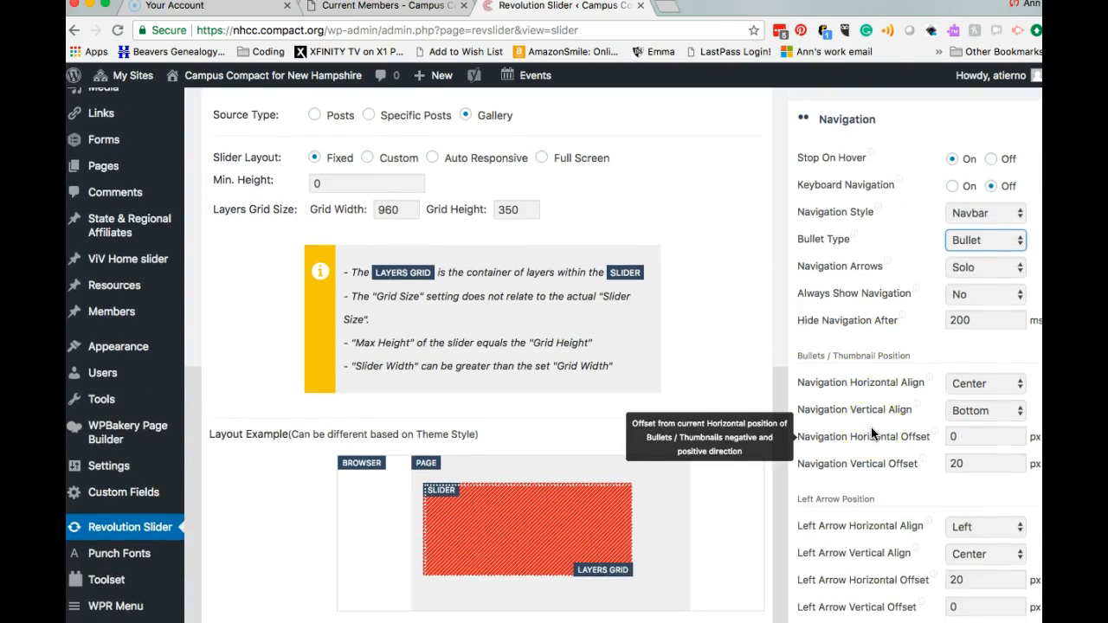
{"action": "scroll", "coordinate": [871, 427], "scroll_direction": "down", "scroll_amount": 10}
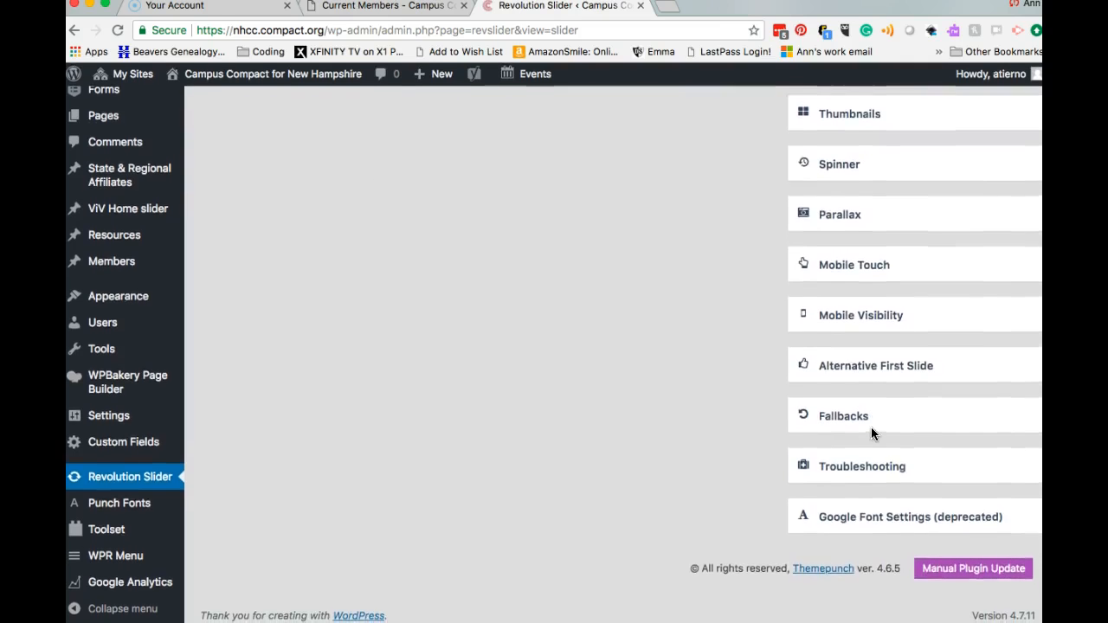
{"action": "scroll", "coordinate": [872, 427], "scroll_direction": "up", "scroll_amount": 3}
{"action": "scroll", "coordinate": [871, 426], "scroll_direction": "up", "scroll_amount": 5}
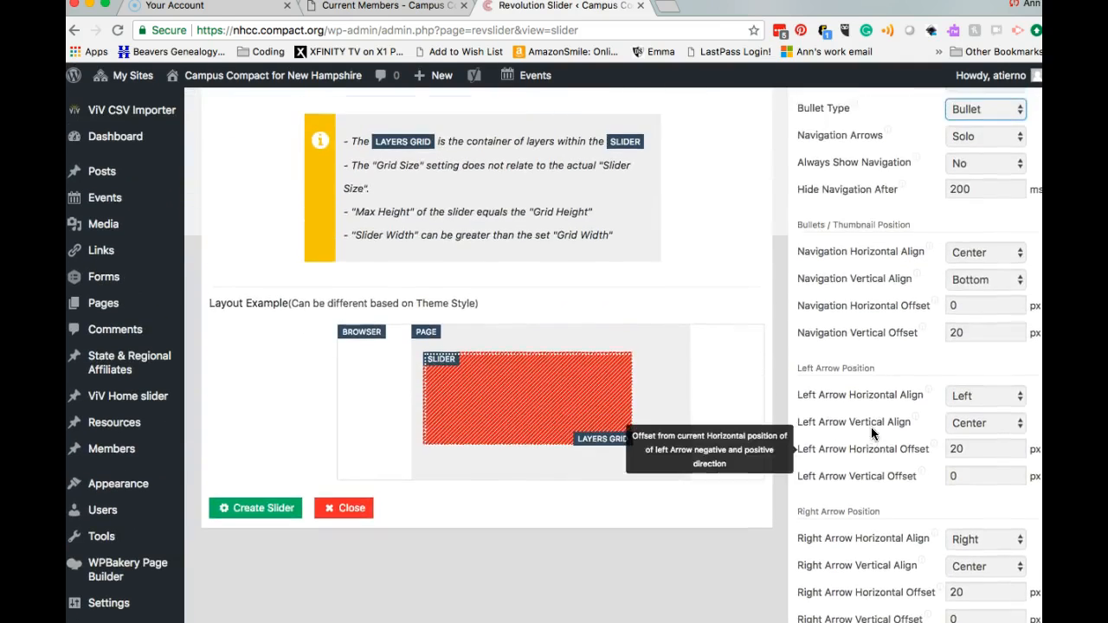
{"action": "scroll", "coordinate": [871, 427], "scroll_direction": "up", "scroll_amount": 1}
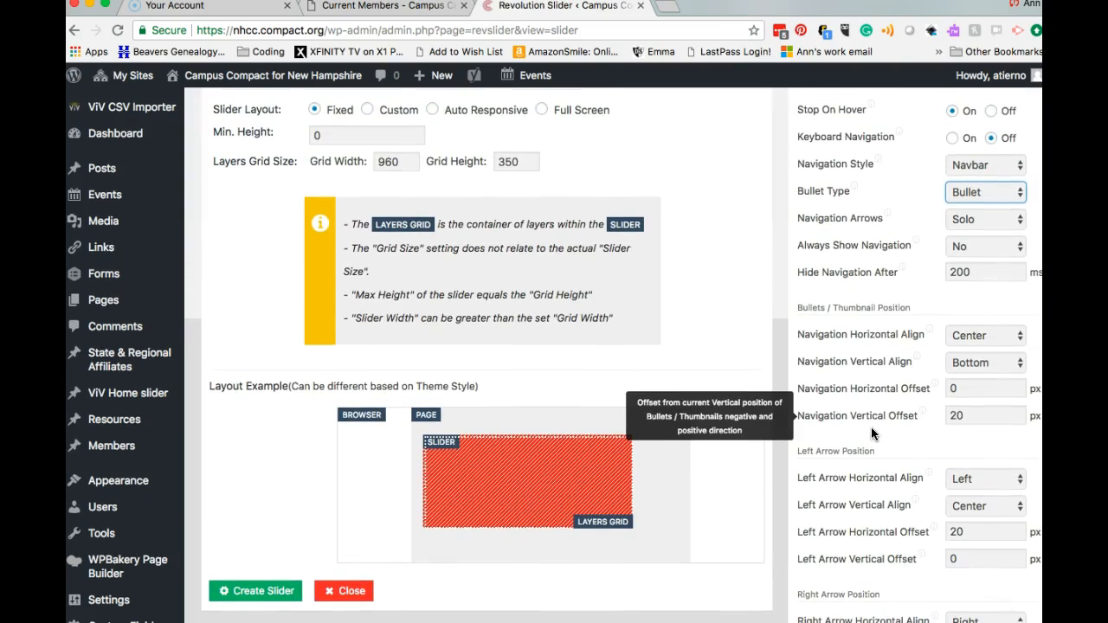
{"action": "scroll", "coordinate": [872, 433], "scroll_direction": "down", "scroll_amount": 1}
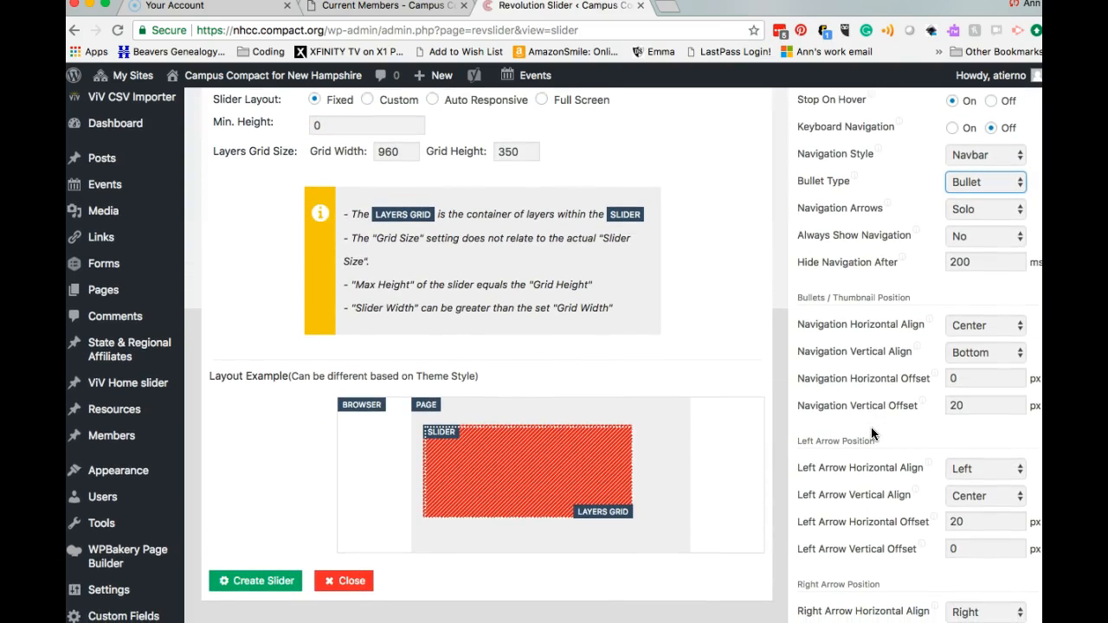
Collapse the Navigation settings group and create the Test slider with its configured settings.
{"action": "scroll", "coordinate": [267, 474], "scroll_direction": "up", "scroll_amount": 2}
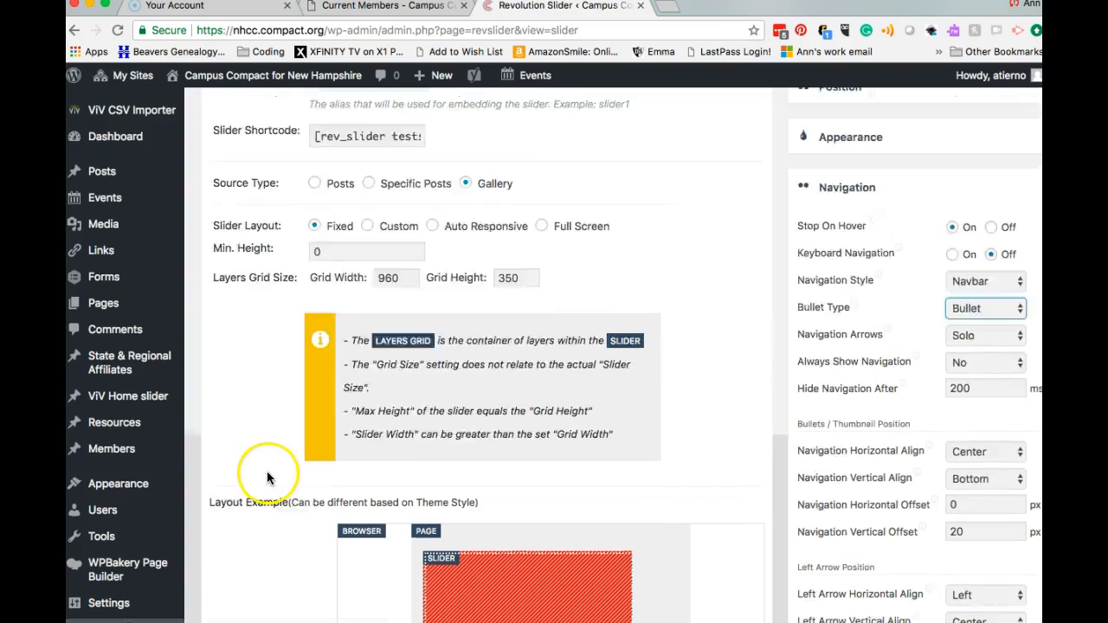
{"action": "scroll", "coordinate": [266, 471], "scroll_direction": "up", "scroll_amount": 2}
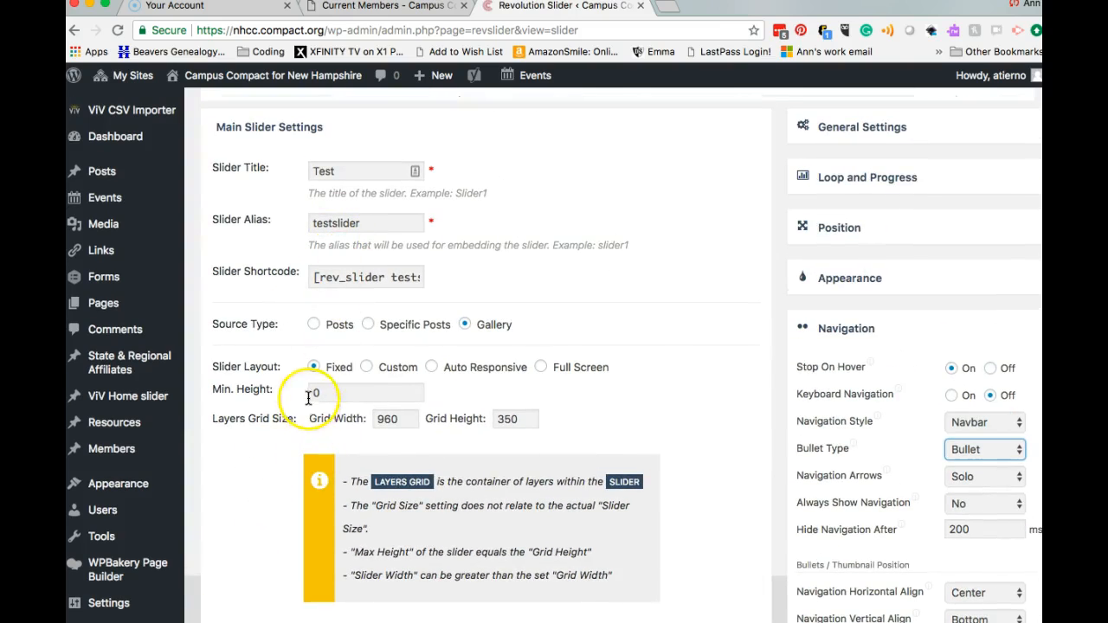
{"action": "left_click", "coordinate": [834, 317]}
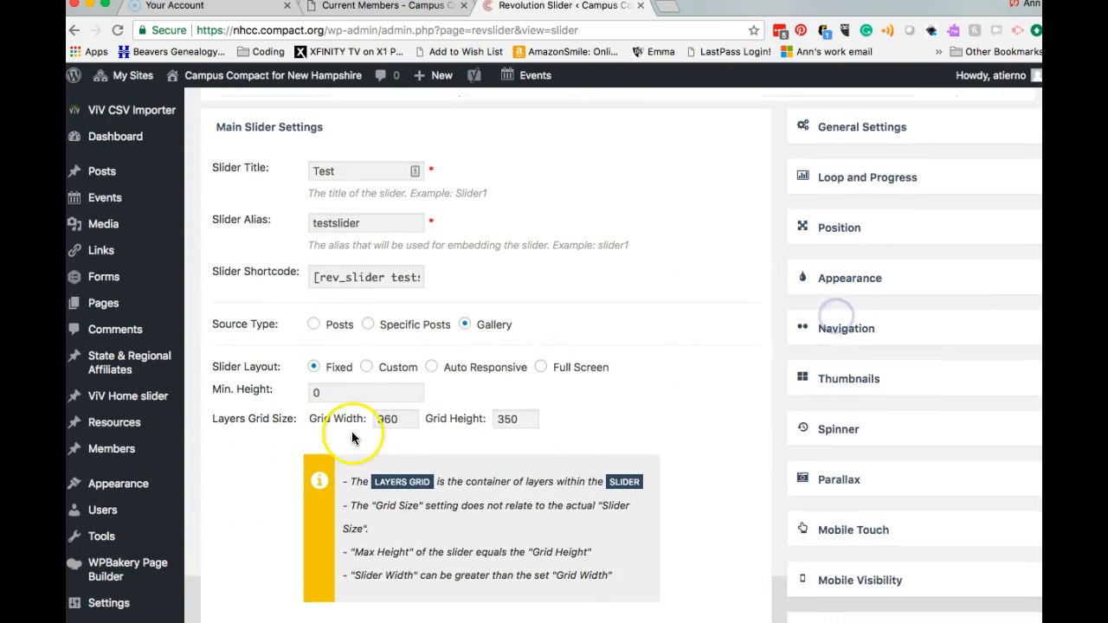
{"action": "scroll", "coordinate": [264, 511], "scroll_direction": "down", "scroll_amount": 5}
{"action": "left_click", "coordinate": [257, 513]}
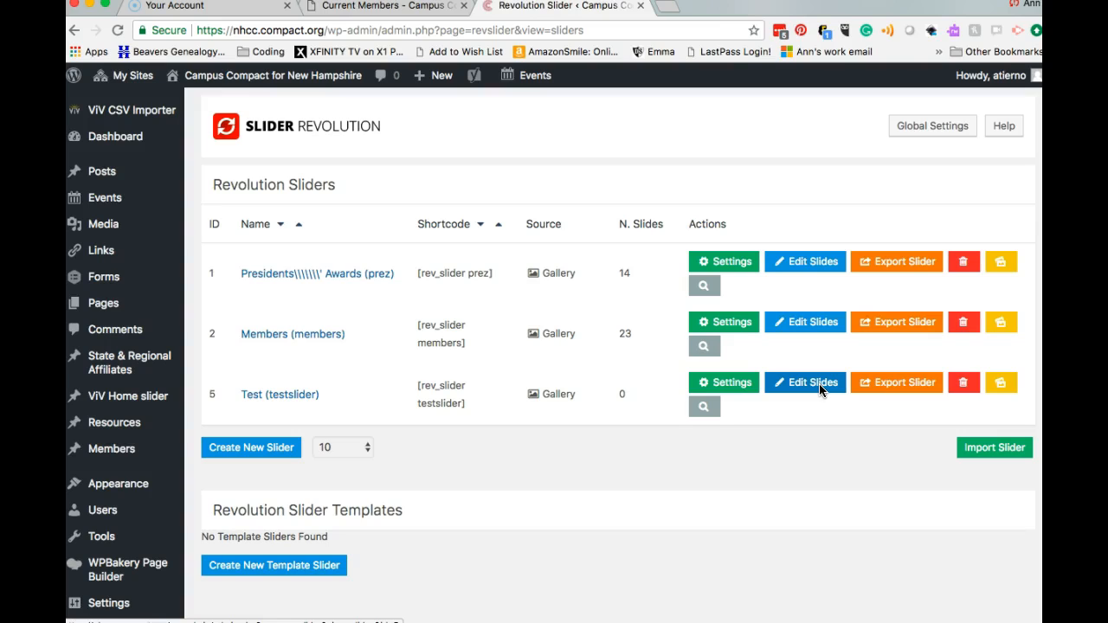
Add a slide to the Test slider using the photo of stacked hands from the Media Library.
{"action": "left_click", "coordinate": [787, 384]}
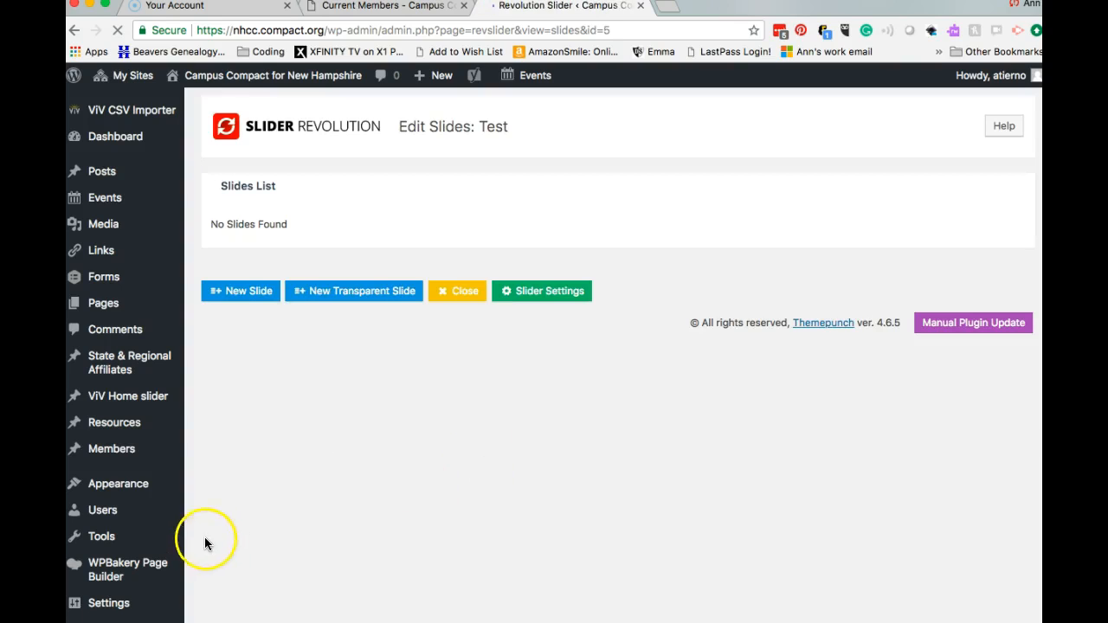
{"action": "left_click", "coordinate": [258, 297]}
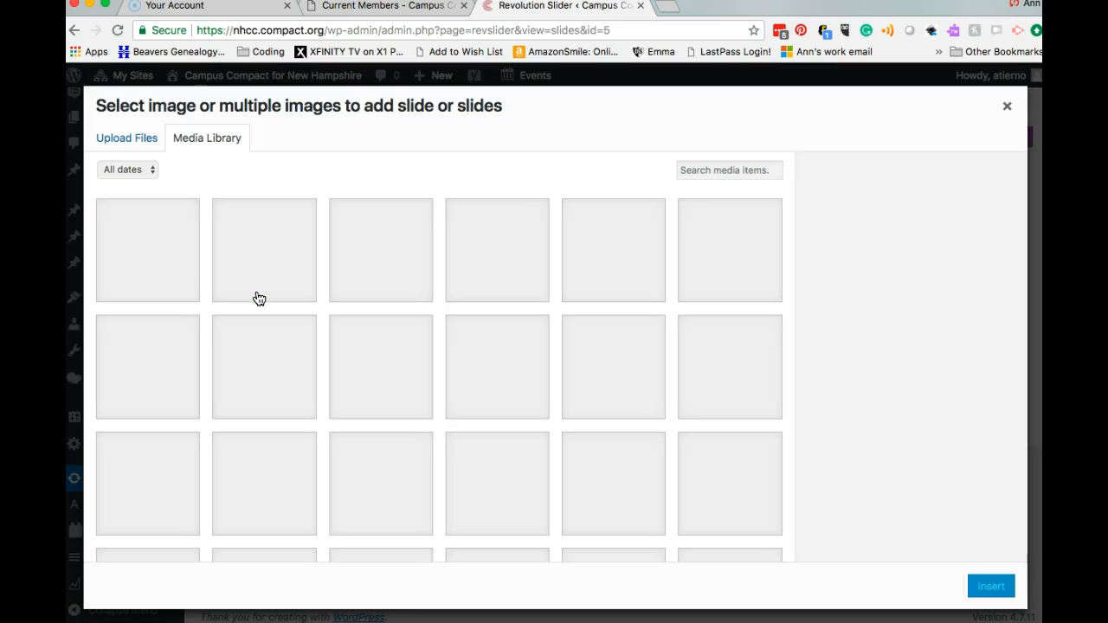
{"action": "left_click", "coordinate": [497, 251]}
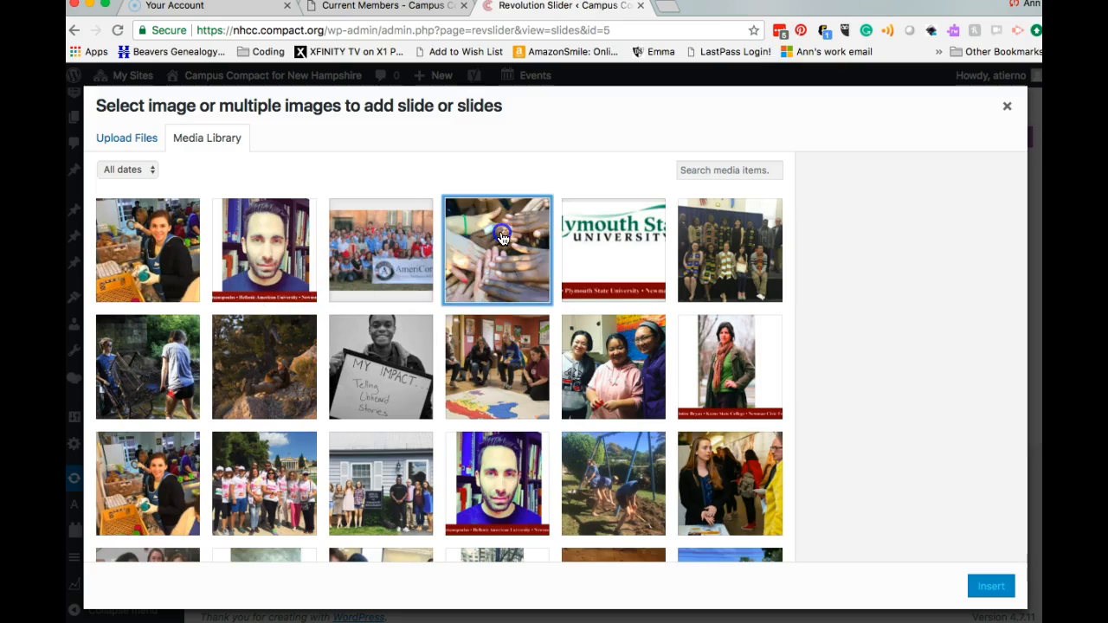
{"action": "left_click", "coordinate": [992, 587]}
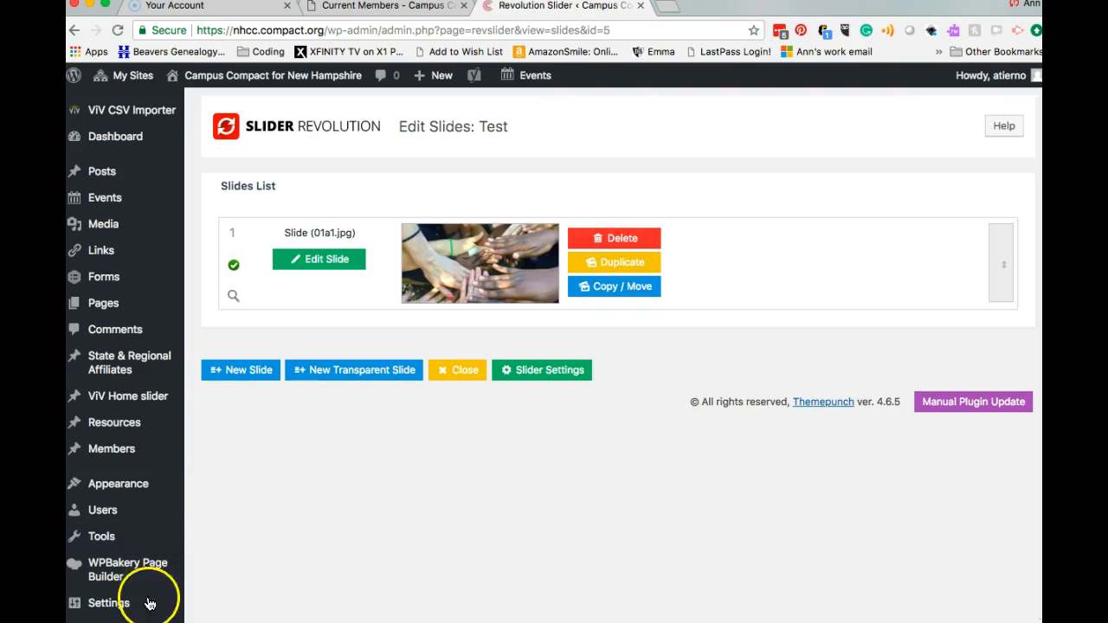
Open the new slide for editing and change its transition to Slide To Right only, deselecting Random Flat and Premium.
{"action": "left_click", "coordinate": [313, 265]}
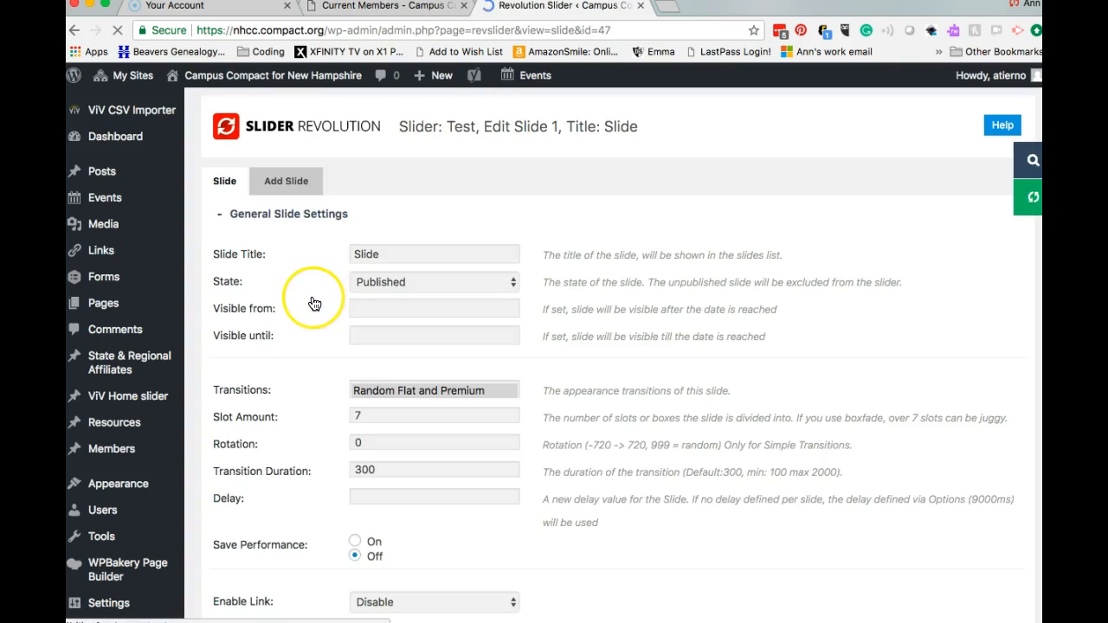
{"action": "scroll", "coordinate": [321, 324], "scroll_direction": "down", "scroll_amount": 3}
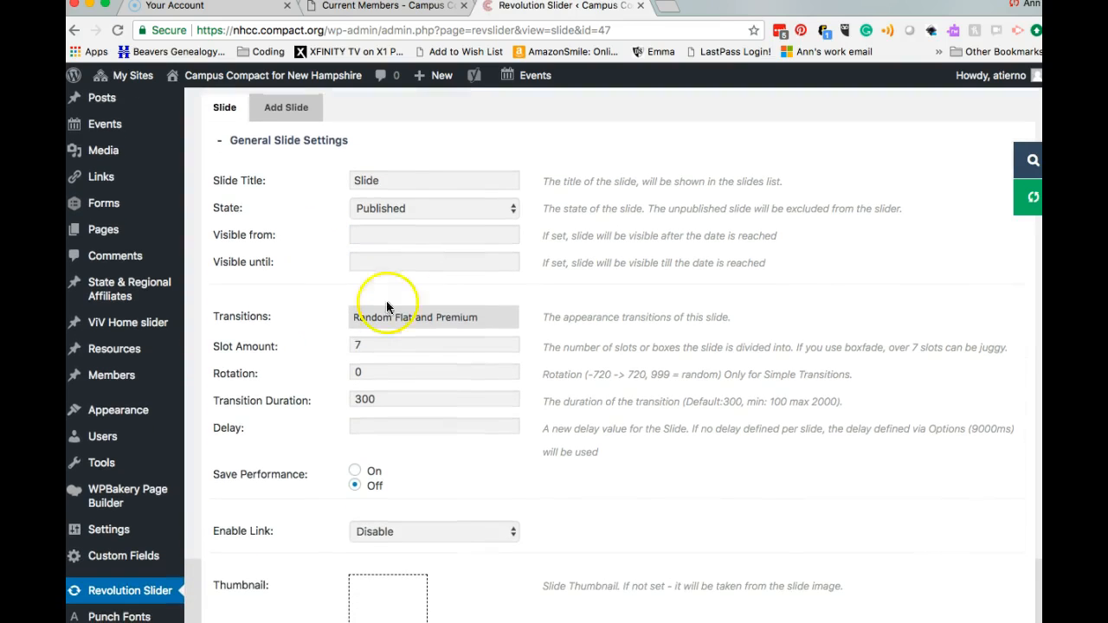
{"action": "left_click", "coordinate": [498, 322]}
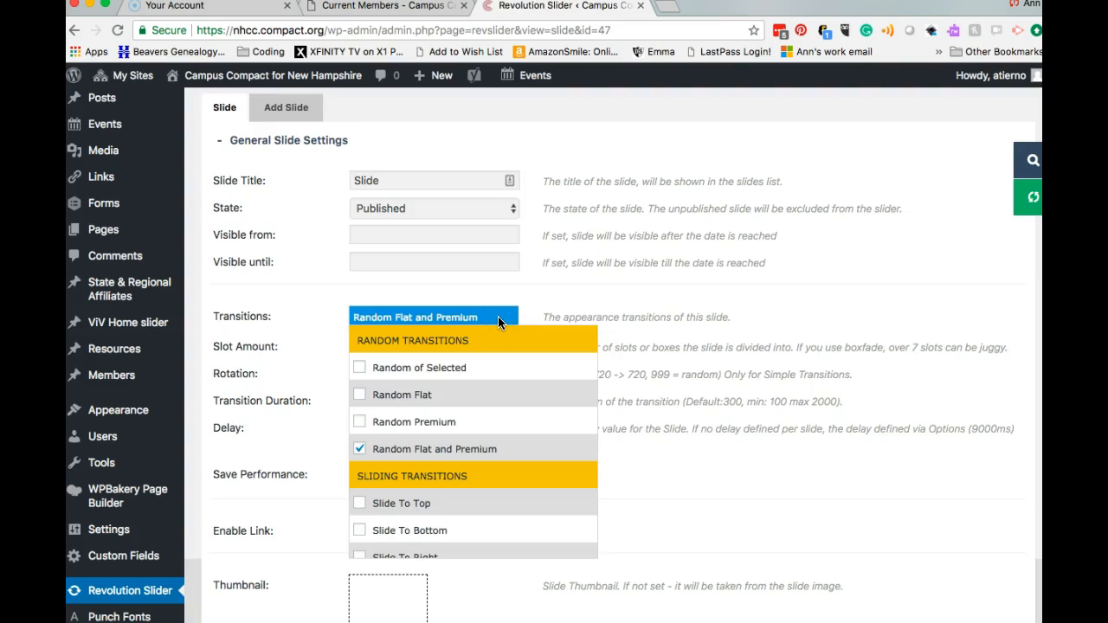
{"action": "scroll", "coordinate": [499, 386], "scroll_direction": "down", "scroll_amount": 3}
{"action": "scroll", "coordinate": [498, 386], "scroll_direction": "up", "scroll_amount": 2}
{"action": "scroll", "coordinate": [499, 391], "scroll_direction": "up", "scroll_amount": 1}
{"action": "scroll", "coordinate": [499, 391], "scroll_direction": "down", "scroll_amount": 3}
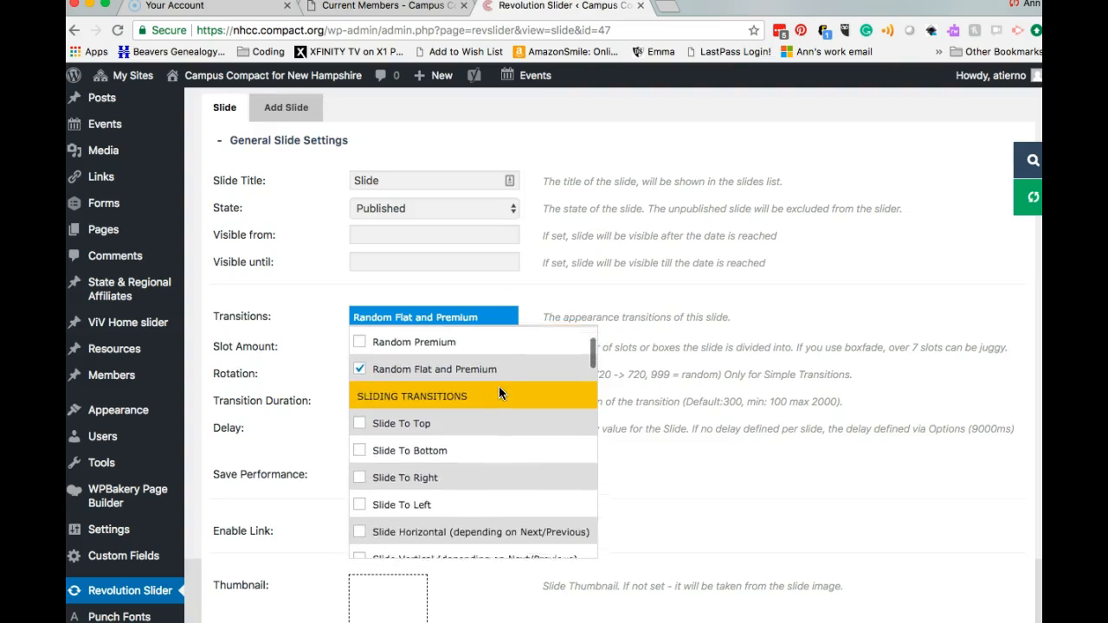
{"action": "scroll", "coordinate": [499, 392], "scroll_direction": "down", "scroll_amount": 2}
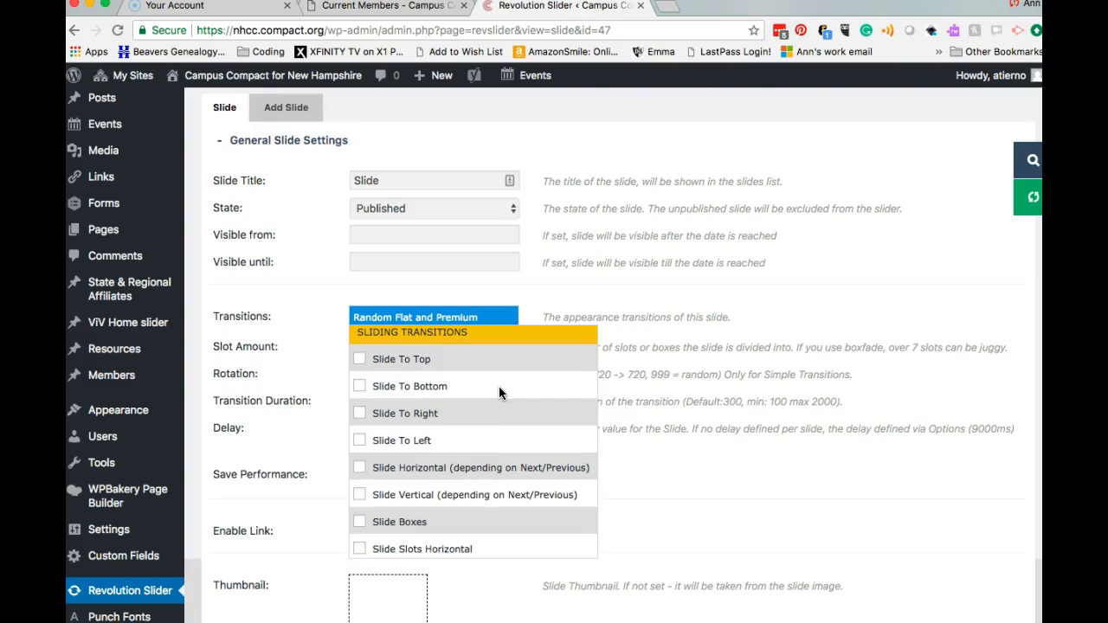
{"action": "scroll", "coordinate": [394, 484], "scroll_direction": "down", "scroll_amount": 2}
{"action": "scroll", "coordinate": [396, 491], "scroll_direction": "down", "scroll_amount": 1}
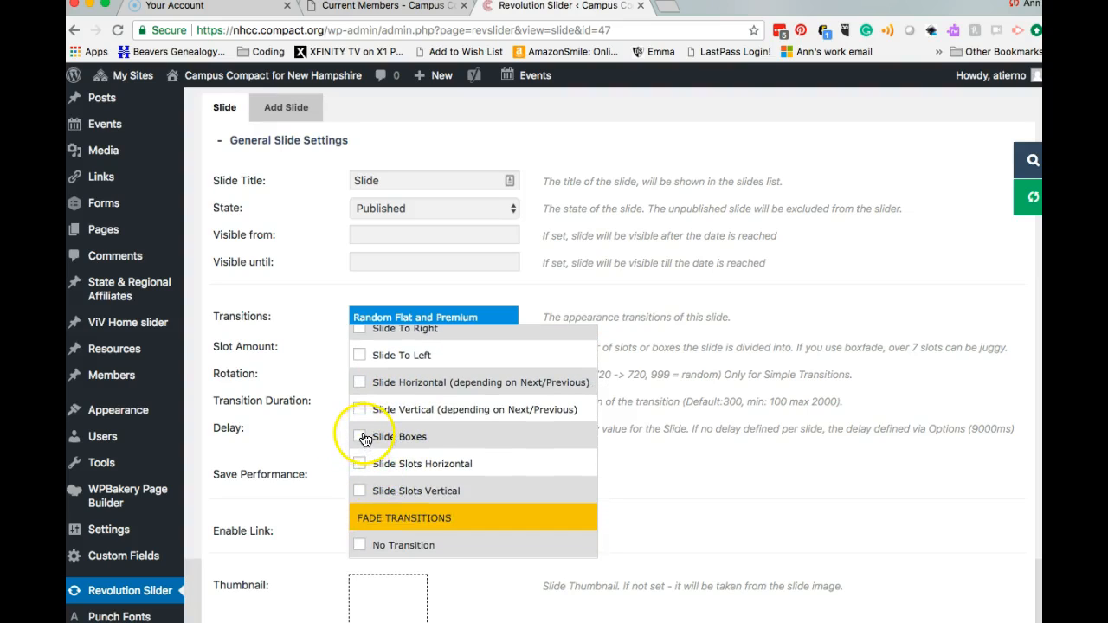
{"action": "scroll", "coordinate": [364, 440], "scroll_direction": "up", "scroll_amount": 4}
{"action": "scroll", "coordinate": [365, 441], "scroll_direction": "down", "scroll_amount": 4}
{"action": "scroll", "coordinate": [365, 441], "scroll_direction": "down", "scroll_amount": 2}
{"action": "scroll", "coordinate": [364, 437], "scroll_direction": "up", "scroll_amount": 5}
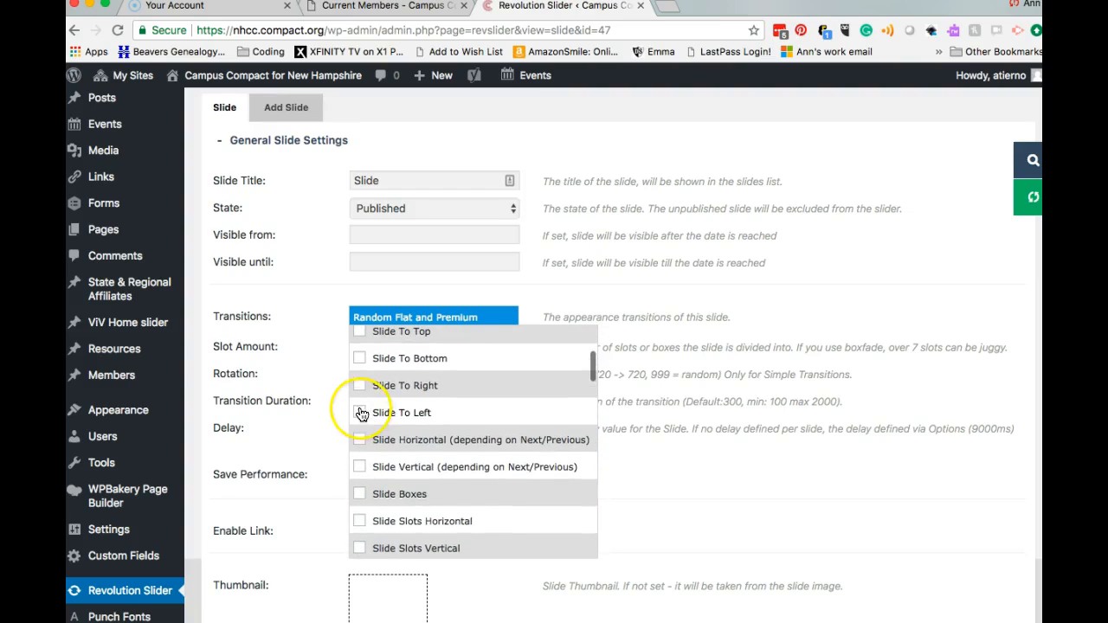
{"action": "left_click", "coordinate": [535, 300]}
{"action": "left_click", "coordinate": [501, 320]}
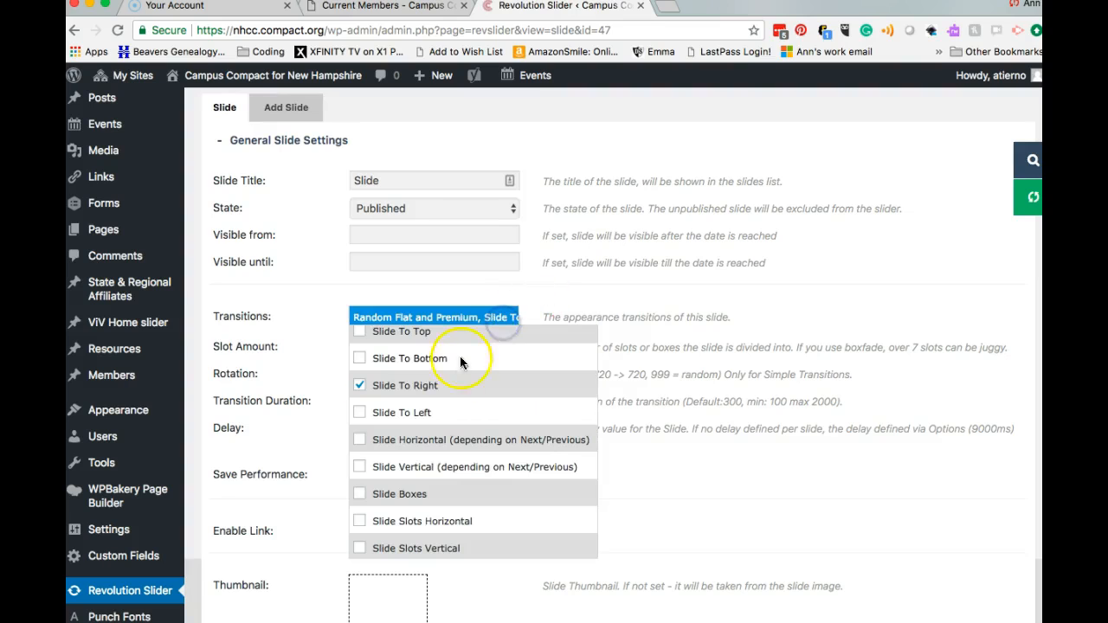
{"action": "scroll", "coordinate": [461, 490], "scroll_direction": "up", "scroll_amount": 2}
{"action": "left_click", "coordinate": [360, 449]}
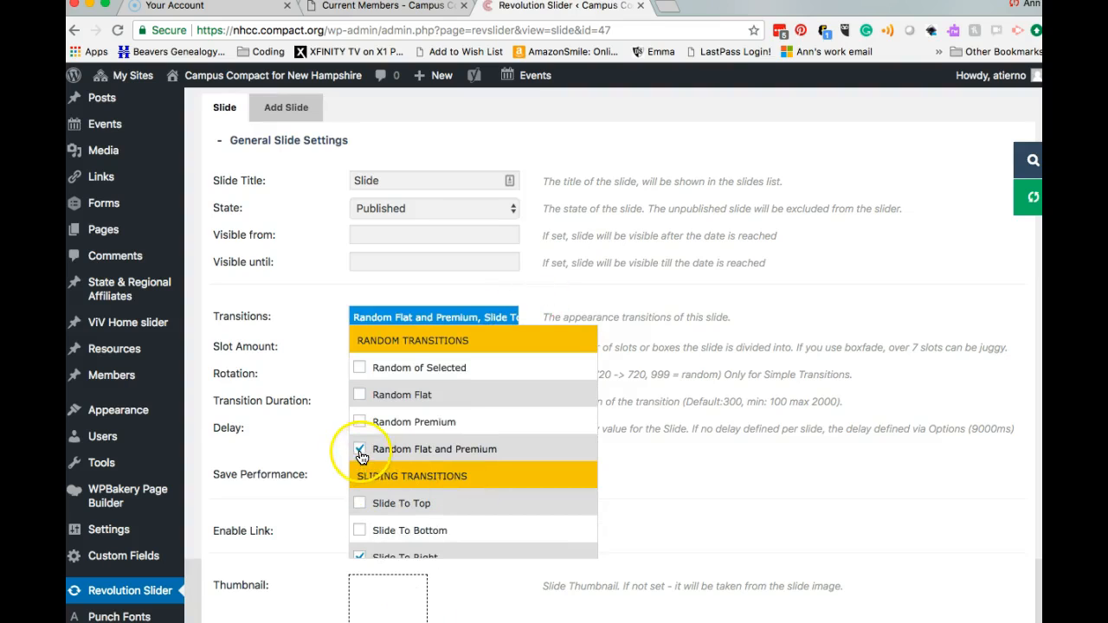
{"action": "scroll", "coordinate": [504, 485], "scroll_direction": "down", "scroll_amount": 3}
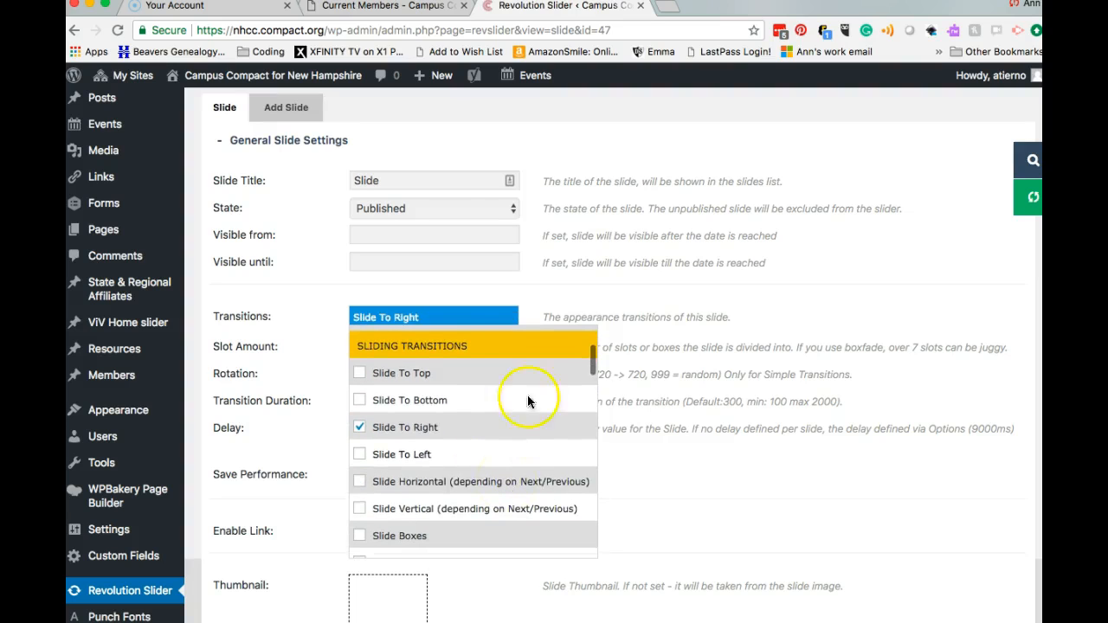
{"action": "left_click", "coordinate": [524, 284]}
Review the slide's remaining general, background and layer settings, and update the slide.
{"action": "scroll", "coordinate": [548, 502], "scroll_direction": "down", "scroll_amount": 3}
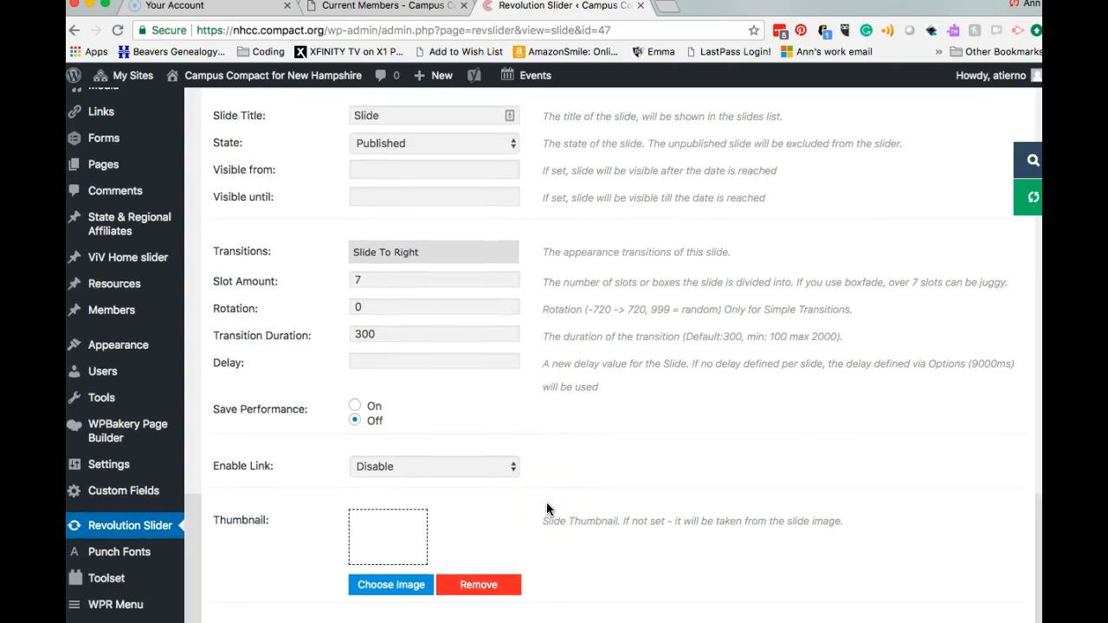
{"action": "scroll", "coordinate": [521, 491], "scroll_direction": "down", "scroll_amount": 6}
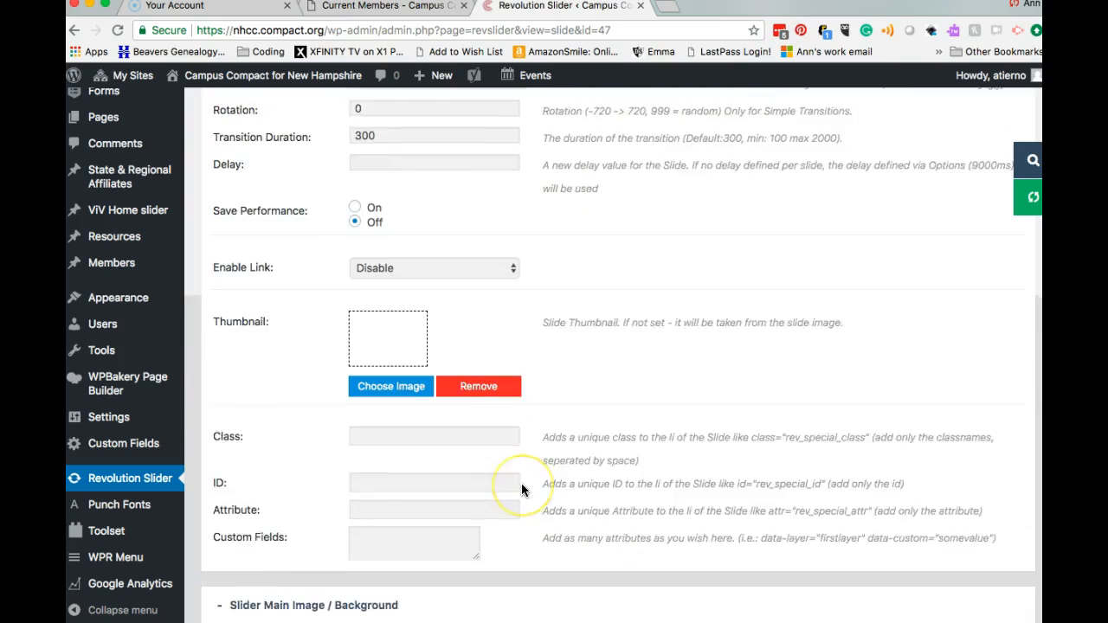
{"action": "scroll", "coordinate": [522, 491], "scroll_direction": "down", "scroll_amount": 2}
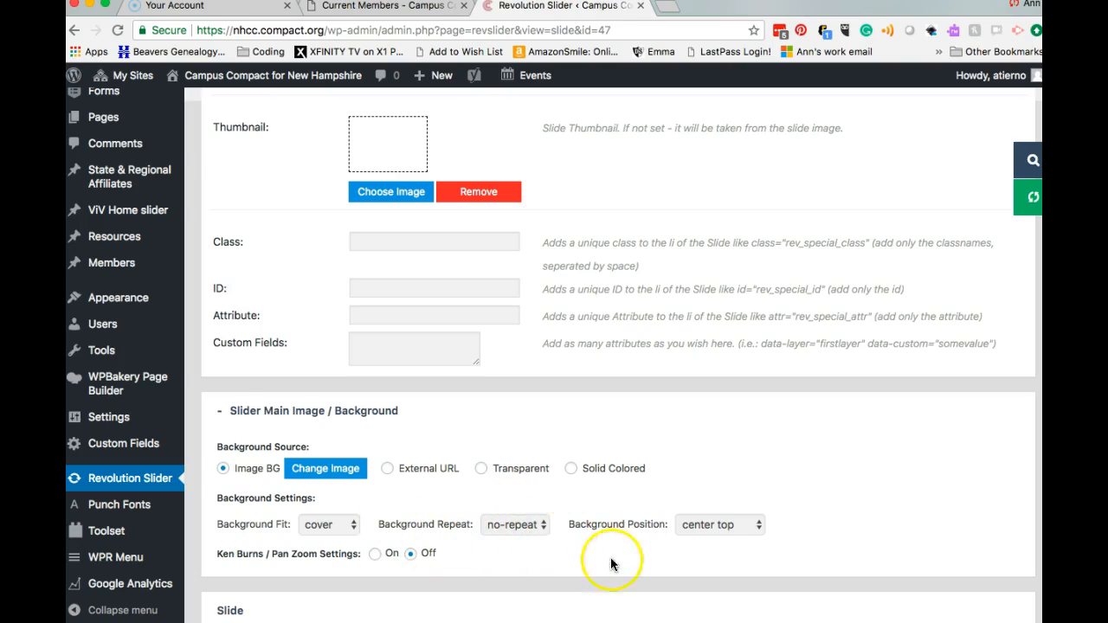
{"action": "scroll", "coordinate": [574, 532], "scroll_direction": "down", "scroll_amount": 4}
{"action": "scroll", "coordinate": [575, 533], "scroll_direction": "down", "scroll_amount": 10}
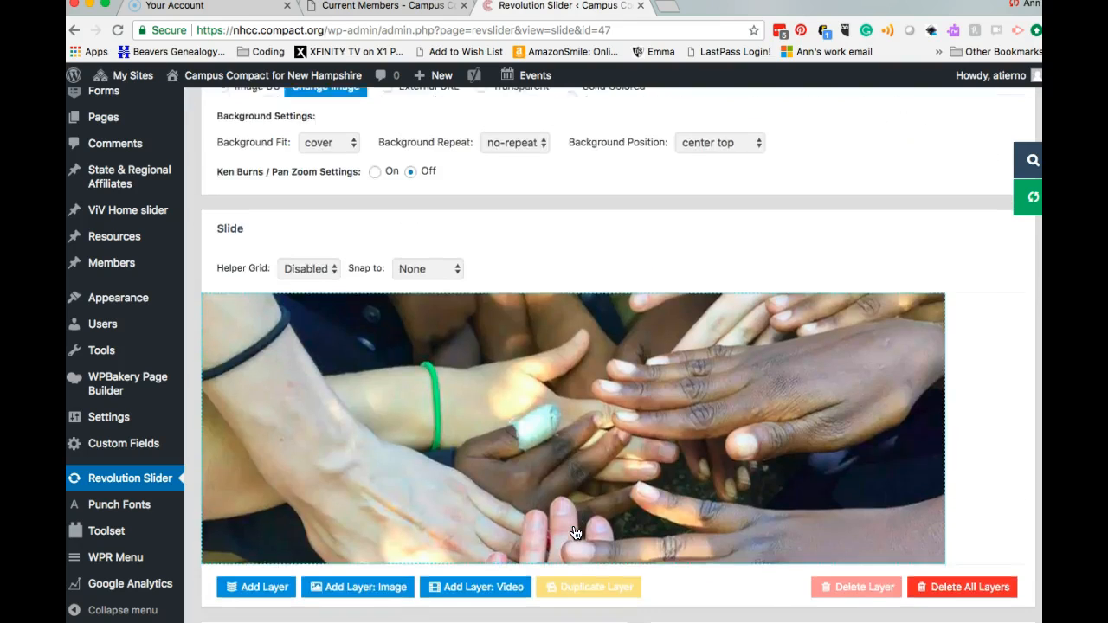
{"action": "scroll", "coordinate": [575, 533], "scroll_direction": "down", "scroll_amount": 14}
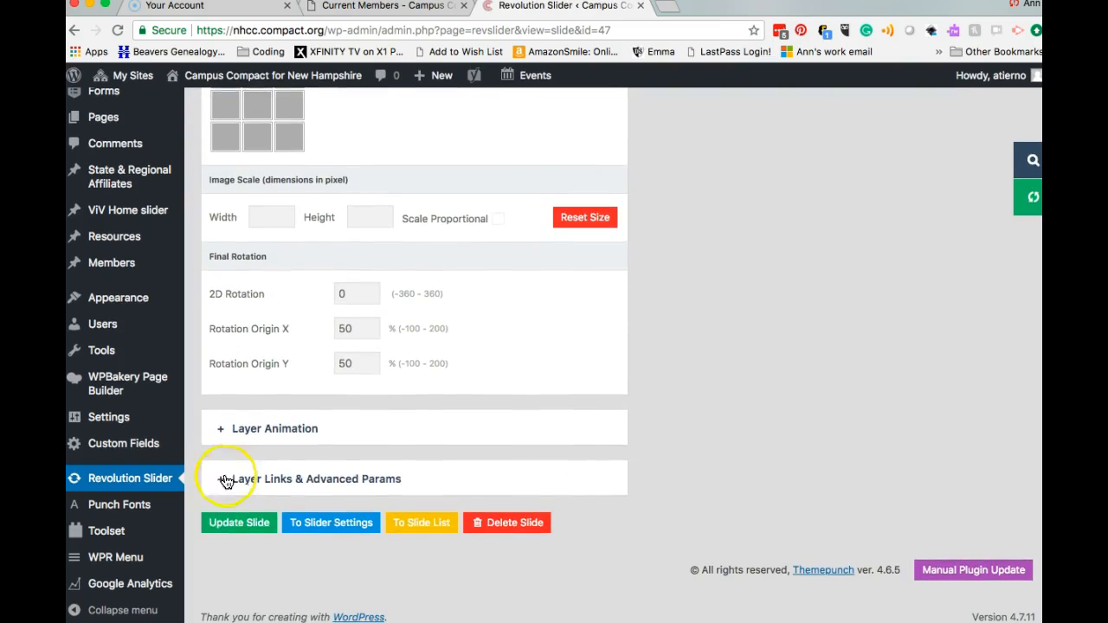
{"action": "left_click", "coordinate": [235, 522]}
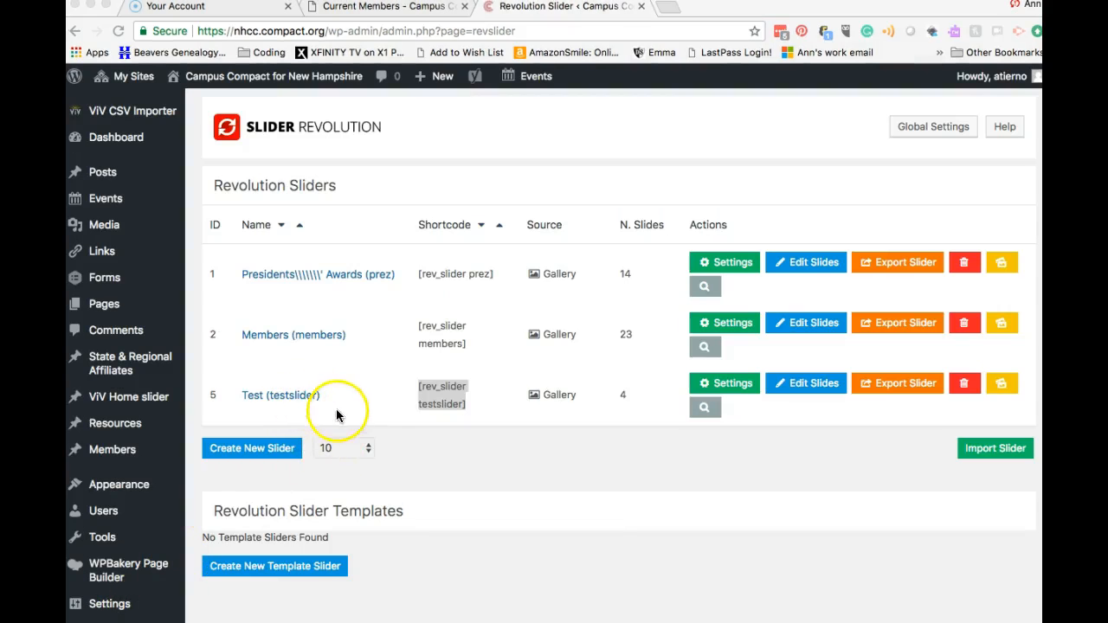
Copy the Test slider's shortcode, [rev_slider testslider], from the list of sliders.
{"action": "left_click", "coordinate": [465, 407]}
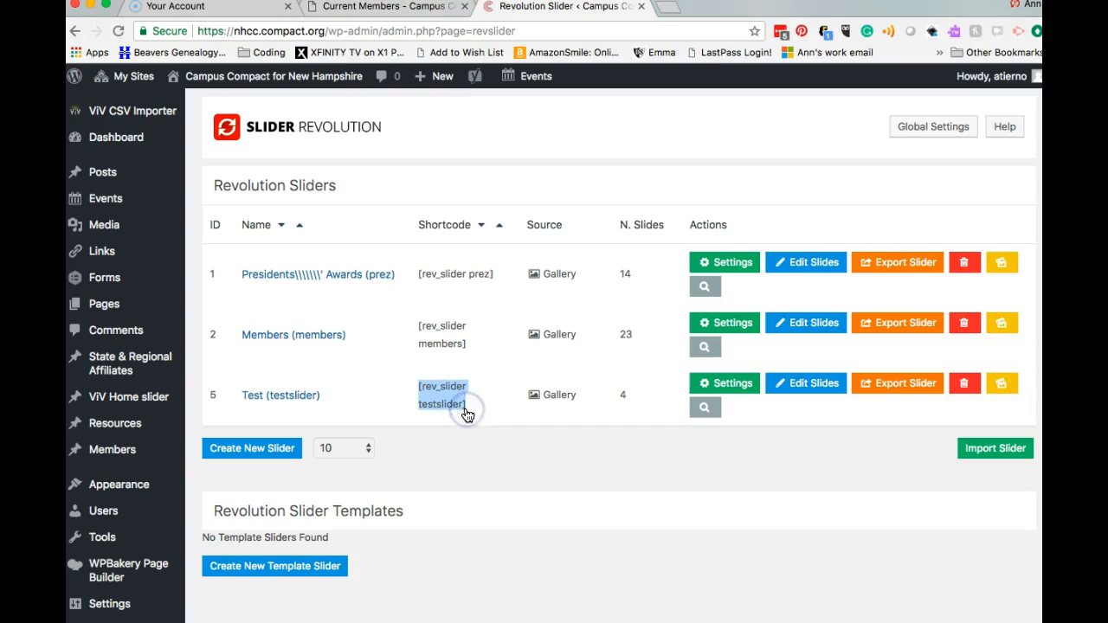
{"action": "left_click_drag", "start_coordinate": [468, 405], "coordinate": [416, 387]}
{"action": "key", "text": "super+c"}
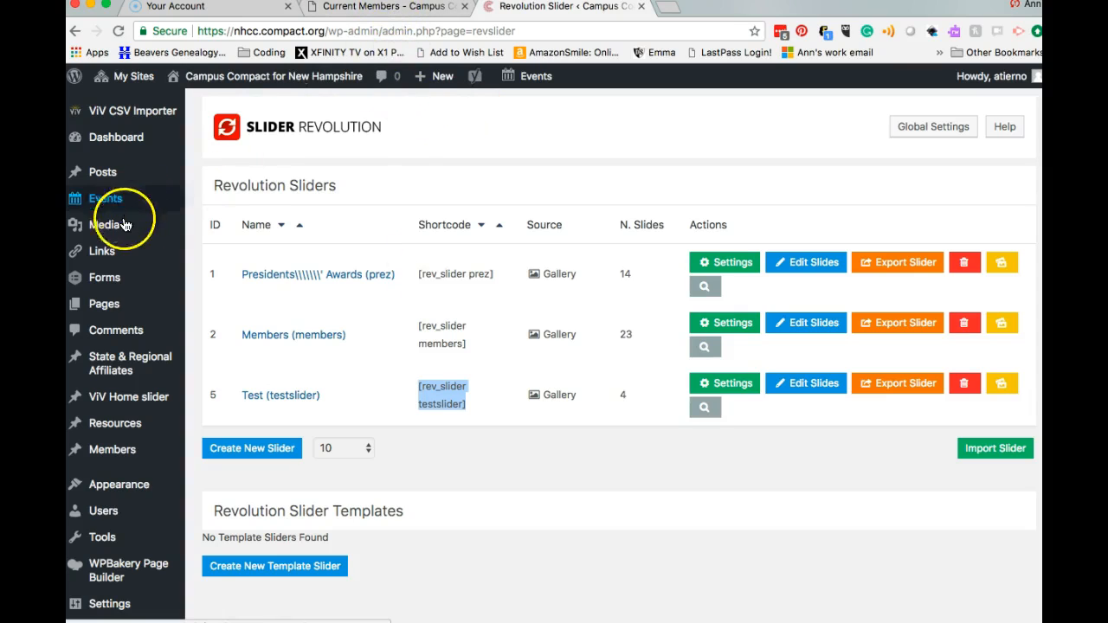
Open the TEST page for editing, paste the shortcode [rev_slider testslider] into its content, and update the page.
{"action": "left_click", "coordinate": [113, 304]}
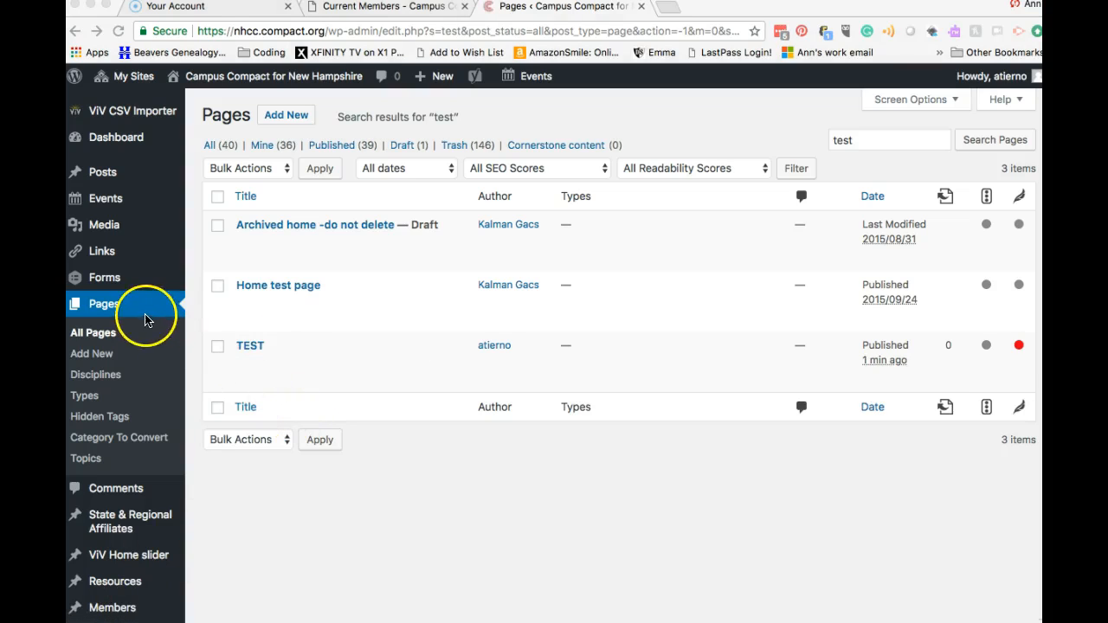
{"action": "left_click", "coordinate": [250, 347]}
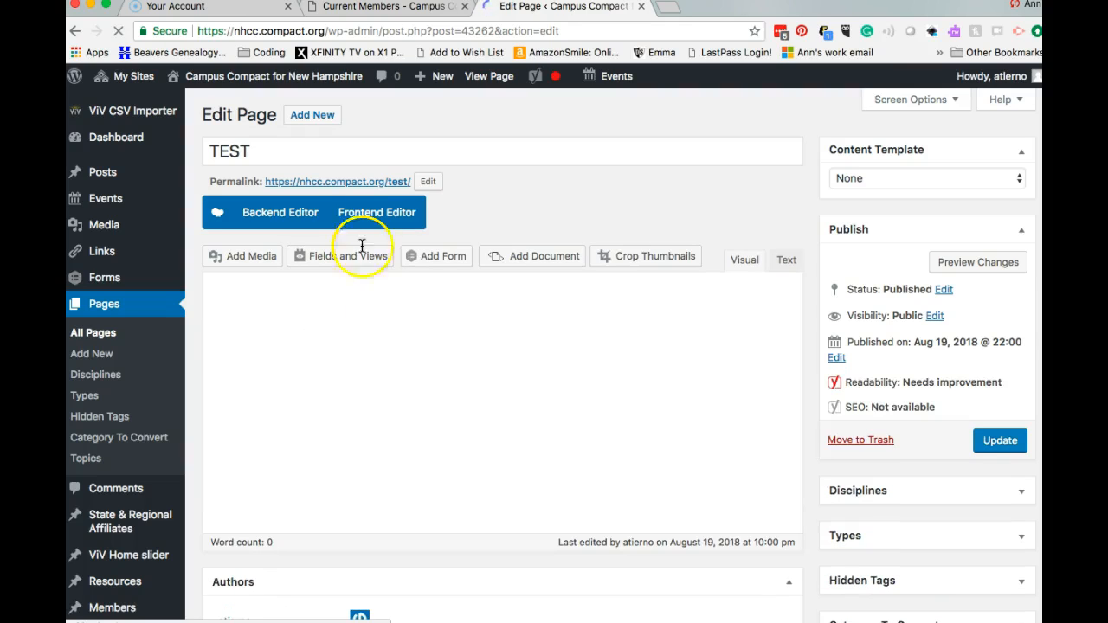
{"action": "left_click", "coordinate": [324, 341]}
{"action": "key", "text": "super+v"}
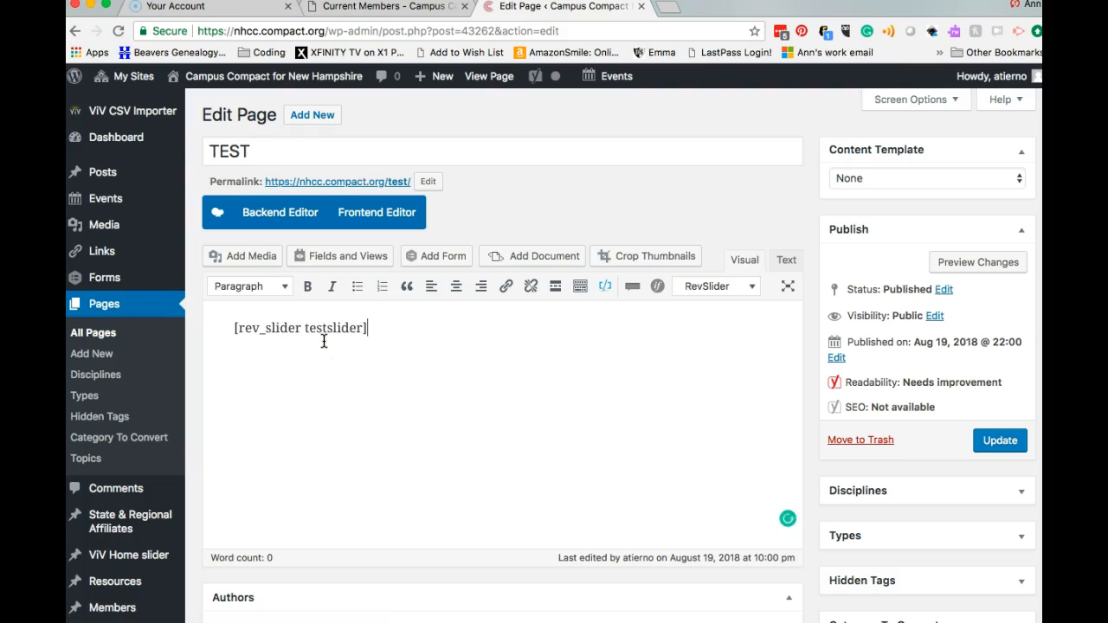
{"action": "left_click", "coordinate": [996, 443]}
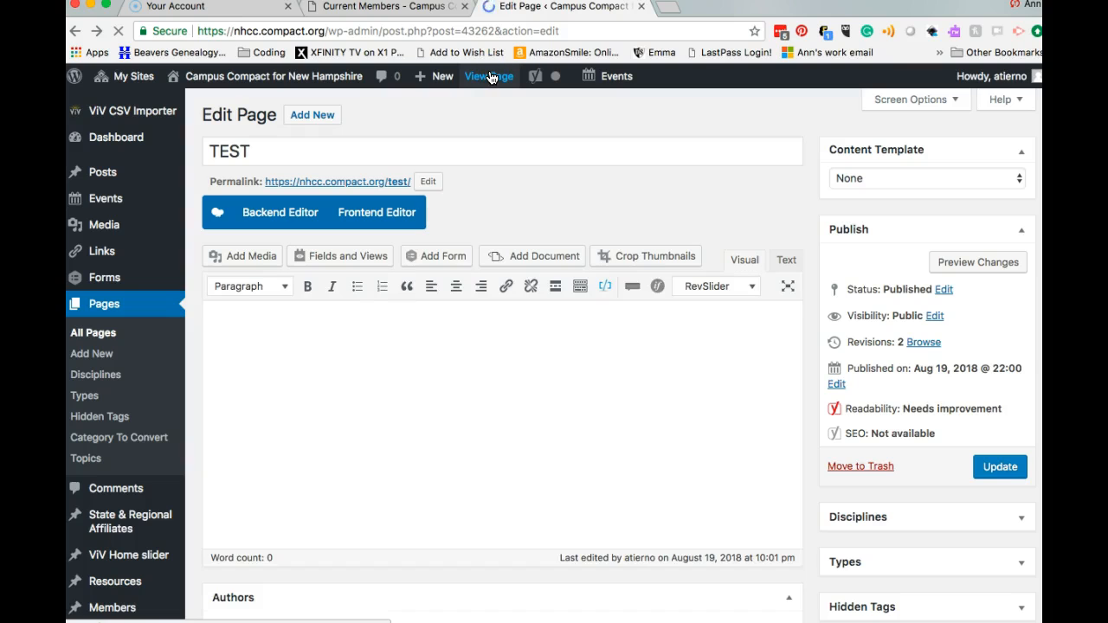
View the live TEST page and advance through the embedded slider's slides to examine its arrows, bullets and transitions.
{"action": "left_click", "coordinate": [490, 77]}
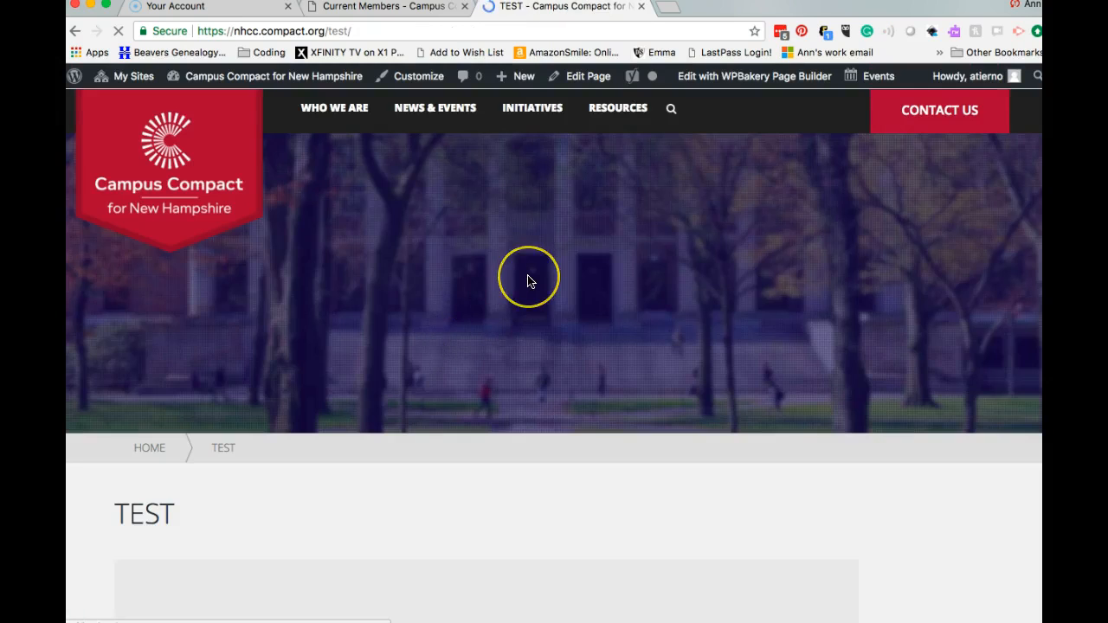
{"action": "scroll", "coordinate": [527, 281], "scroll_direction": "down", "scroll_amount": 2}
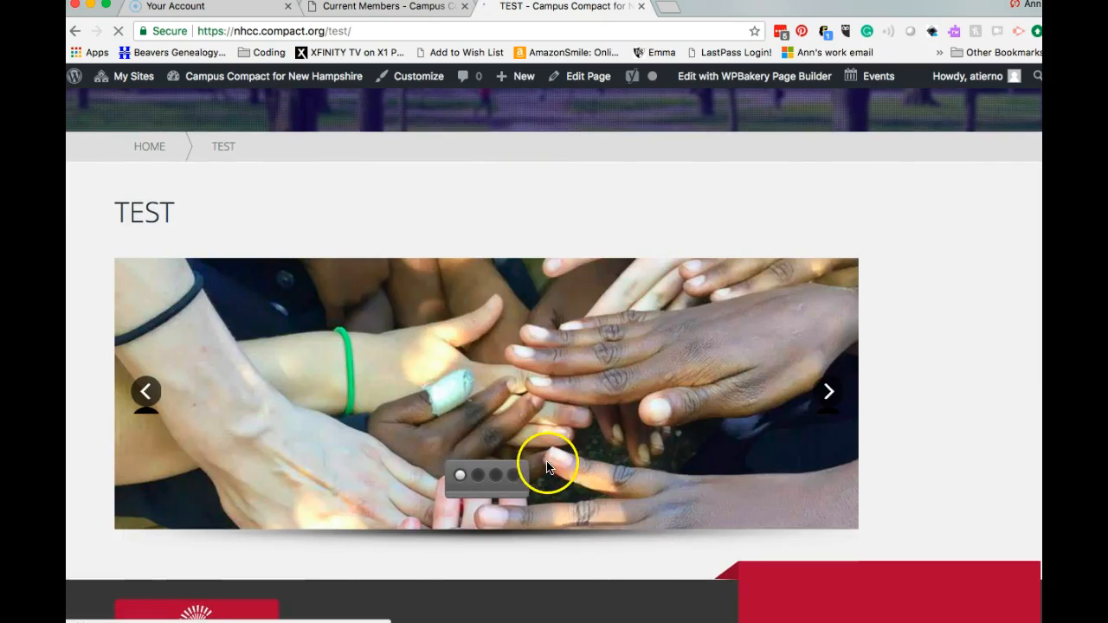
{"action": "left_click", "coordinate": [824, 391]}
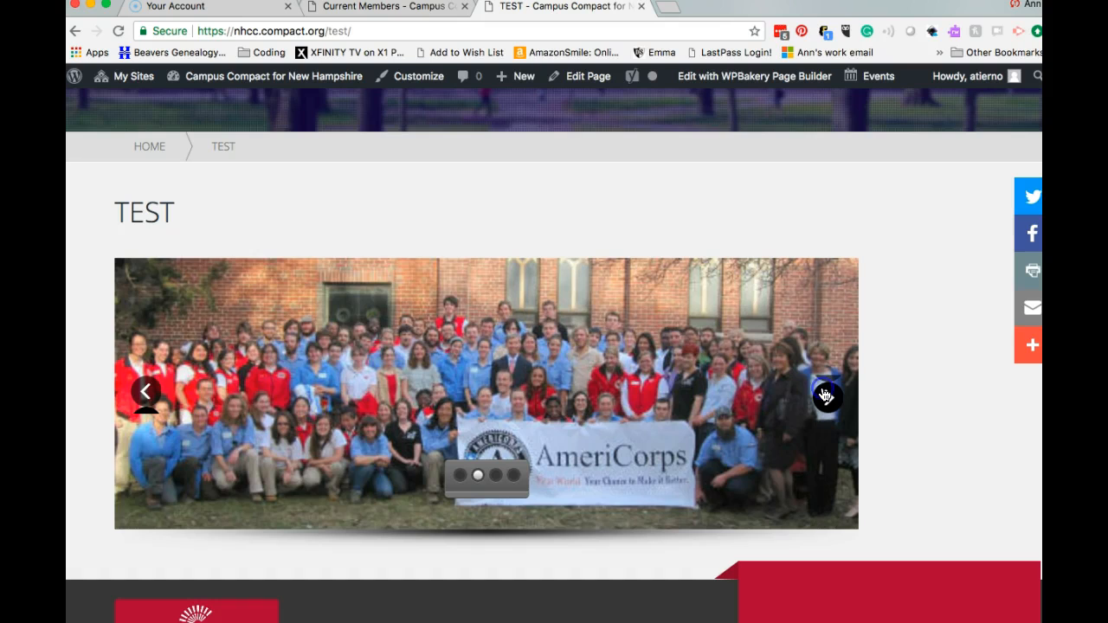
{"action": "left_click", "coordinate": [826, 395]}
{"action": "left_click", "coordinate": [825, 396]}
{"action": "left_click", "coordinate": [825, 396]}
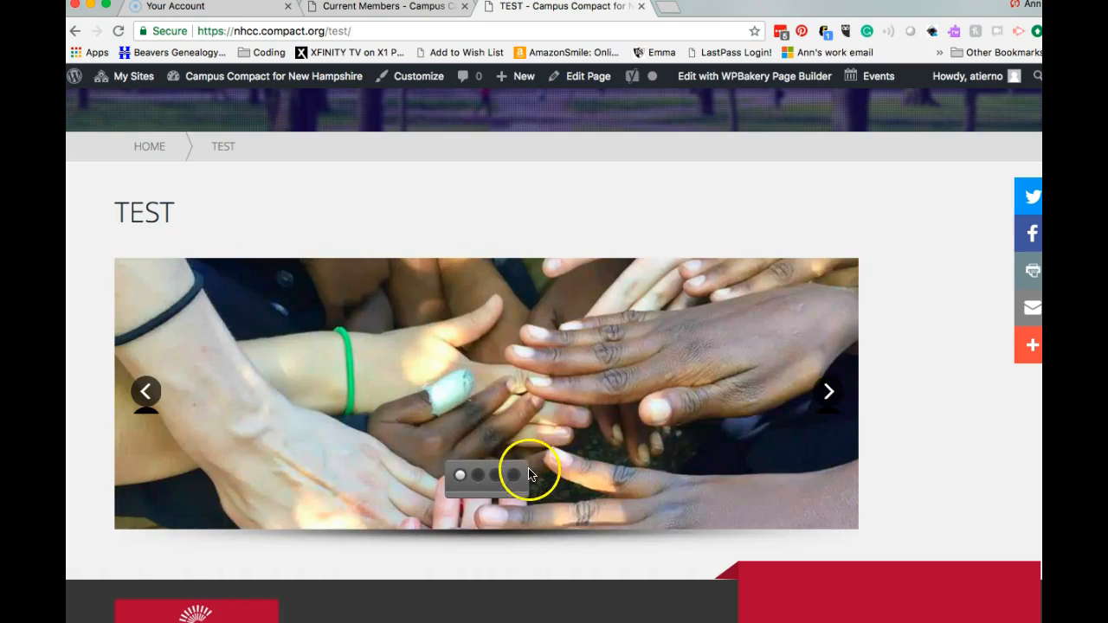
{"action": "left_click", "coordinate": [827, 397]}
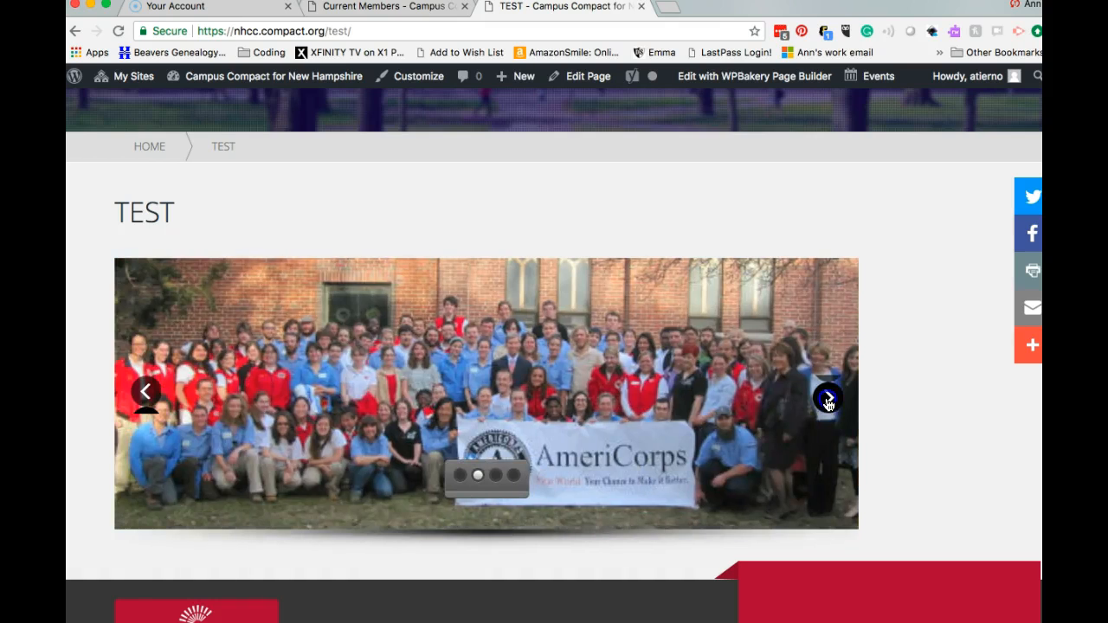
{"action": "left_click", "coordinate": [828, 400]}
{"action": "left_click", "coordinate": [828, 399]}
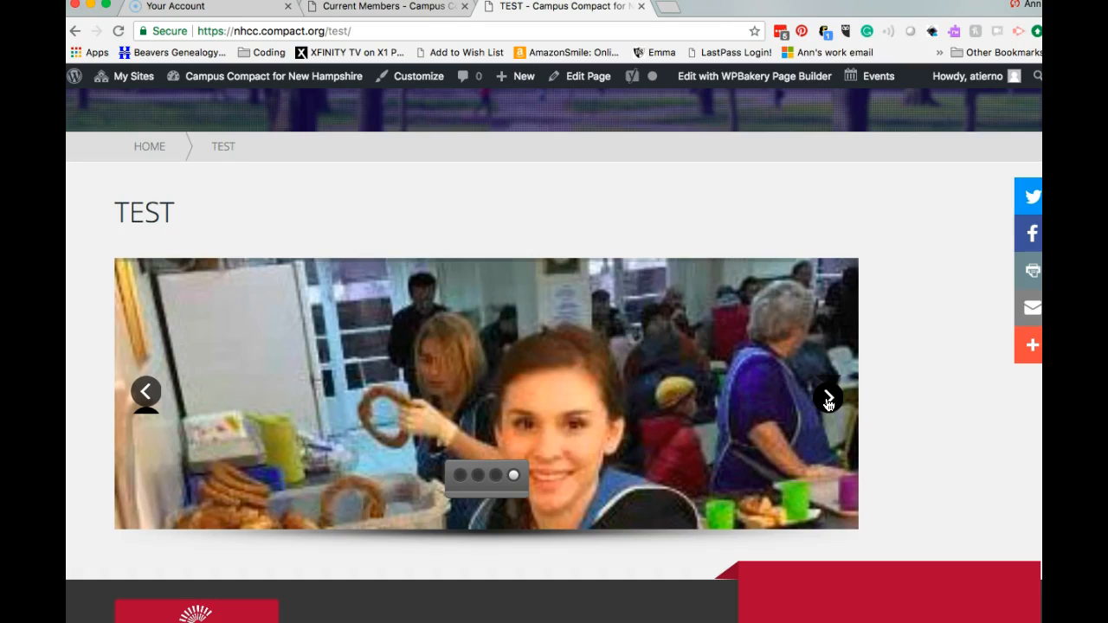
{"action": "left_click", "coordinate": [829, 399]}
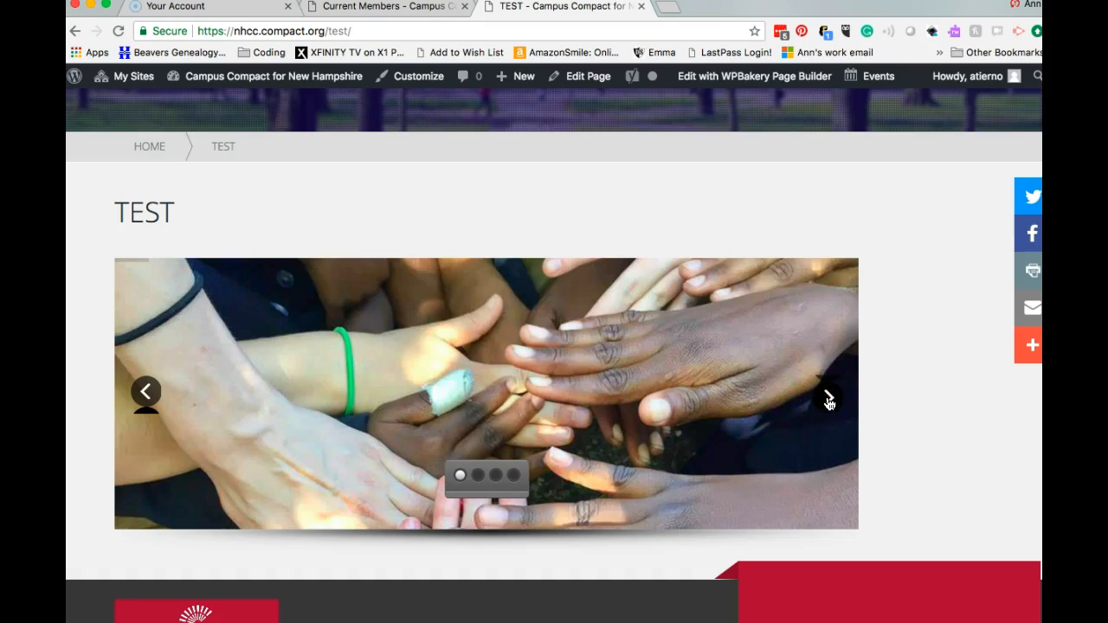
{"action": "left_click", "coordinate": [546, 393]}
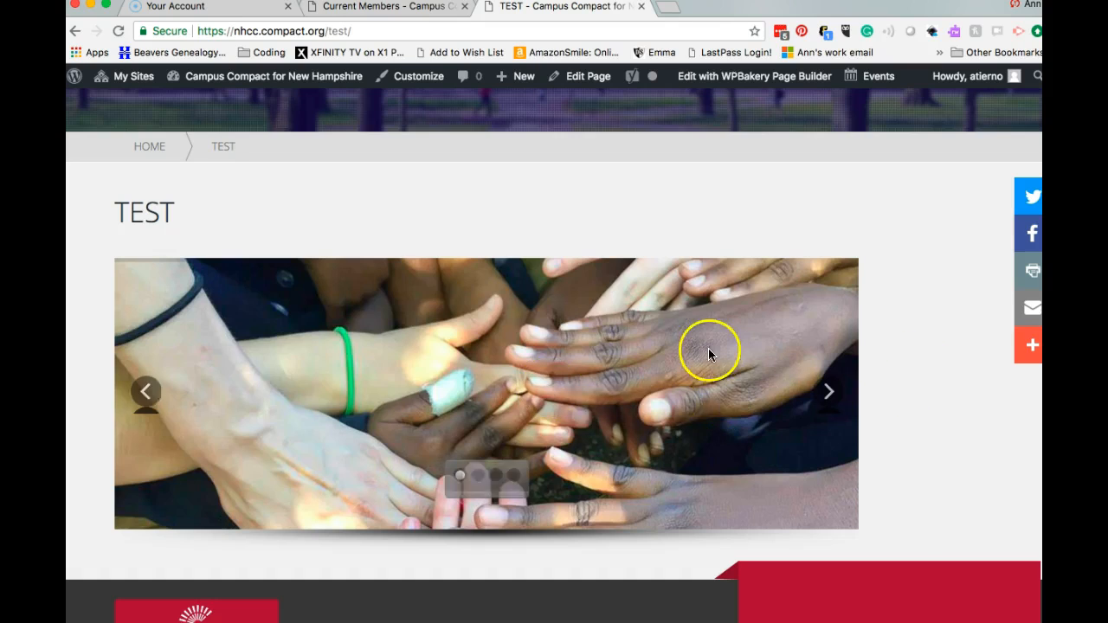